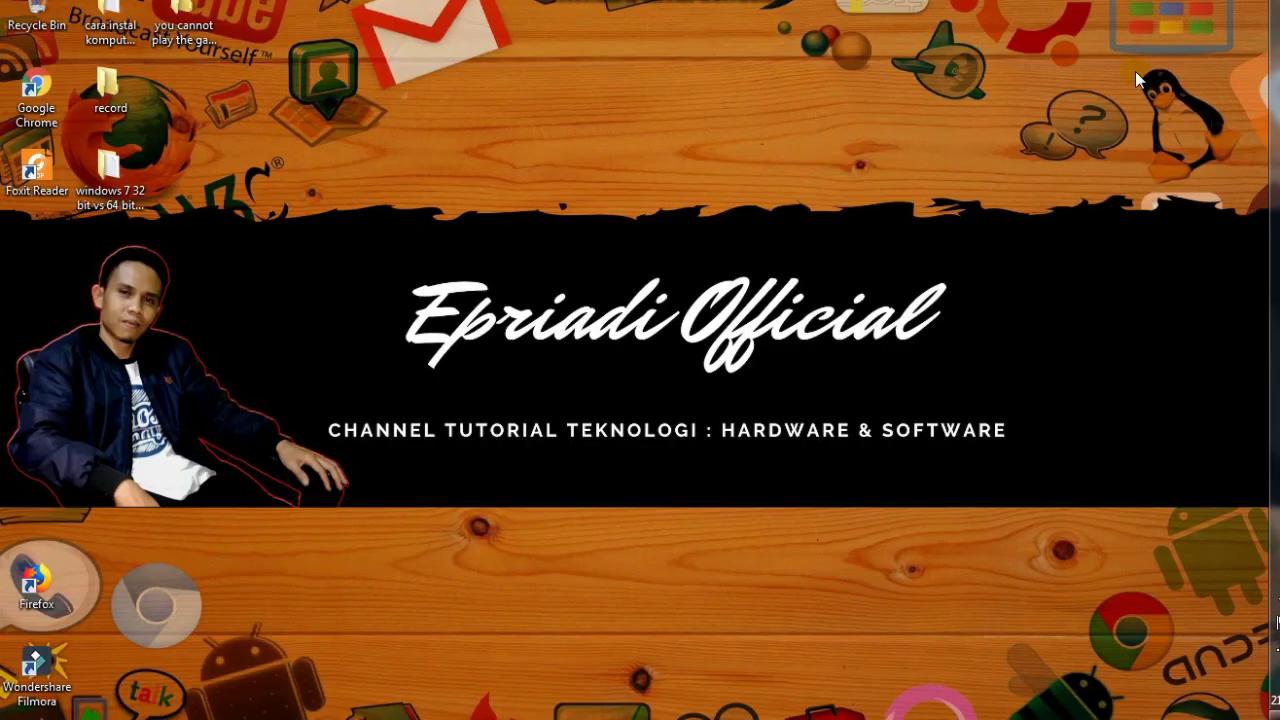
- Find cmd.exe by searching programs for "cmd" and run it as administrator
left_click(1277, 9)
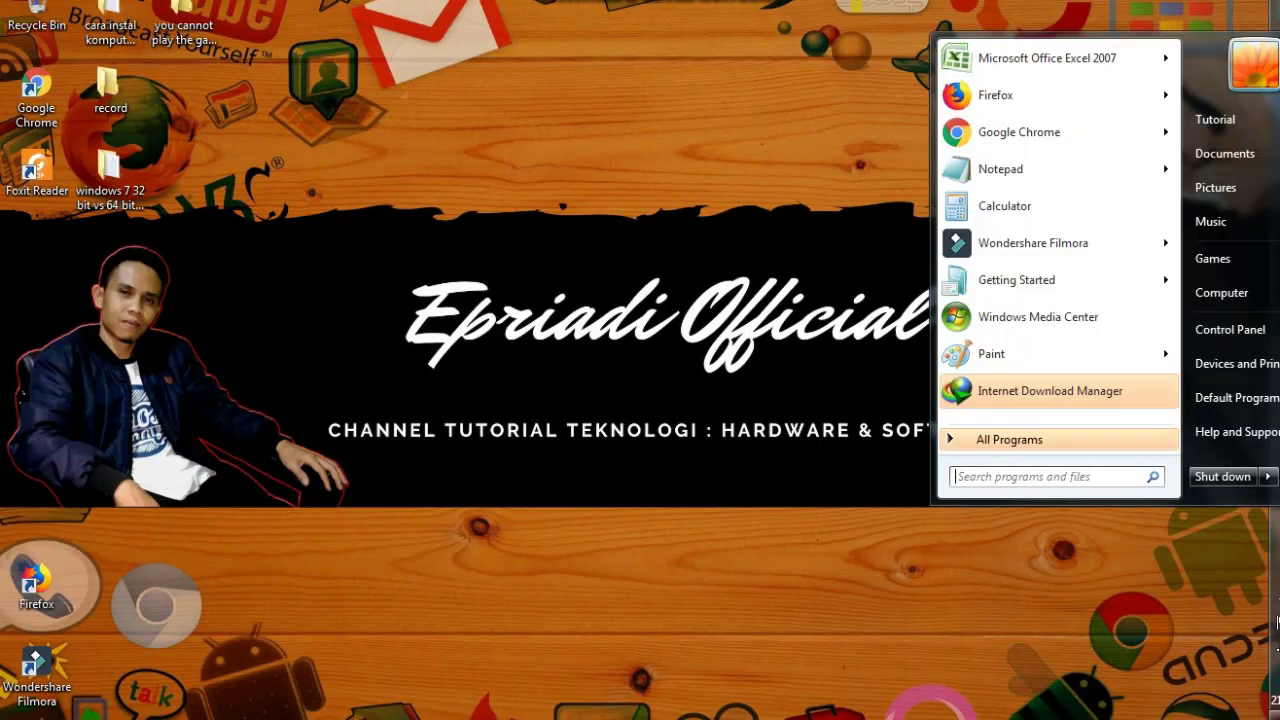
left_click(1014, 480)
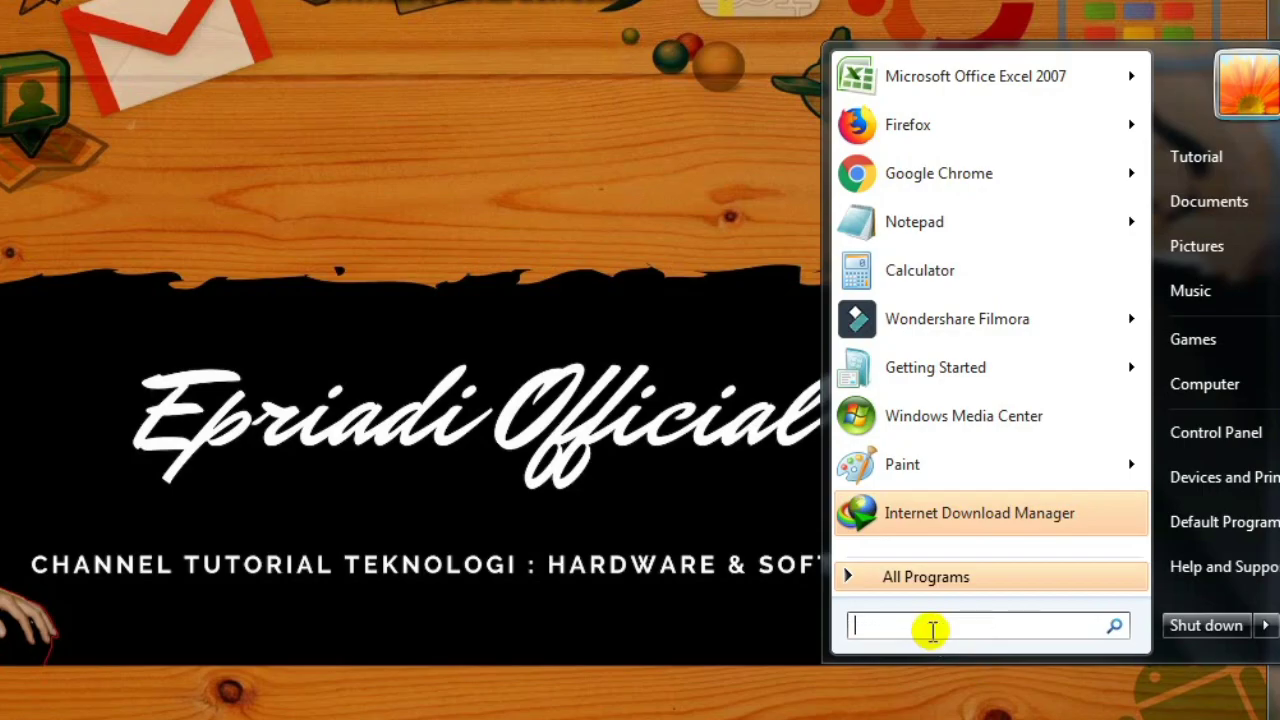
type("cmd")
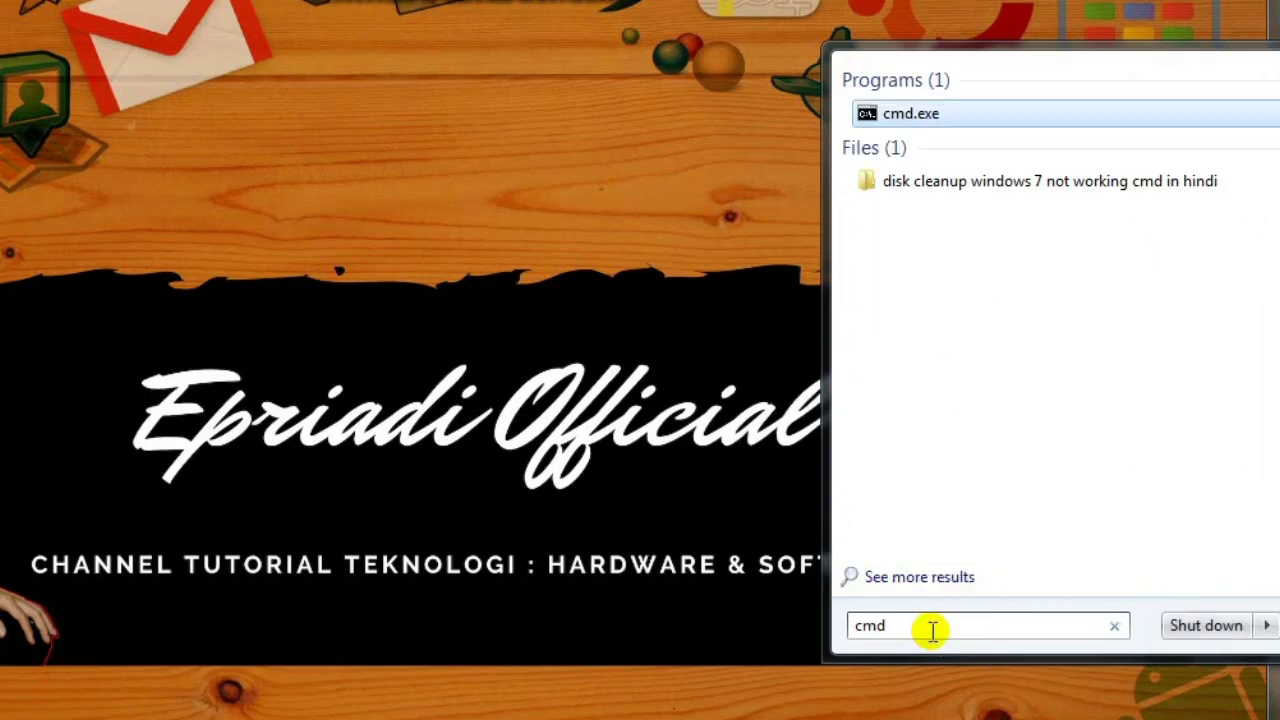
right_click(899, 120)
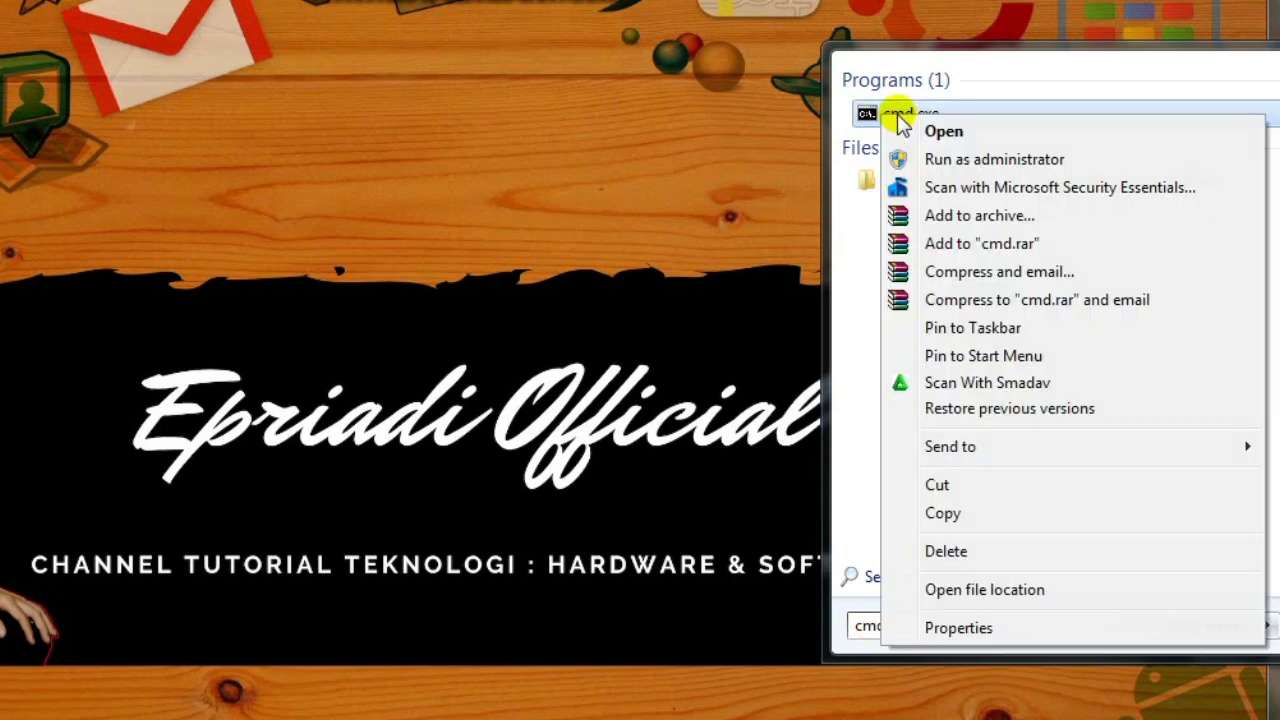
left_click(944, 160)
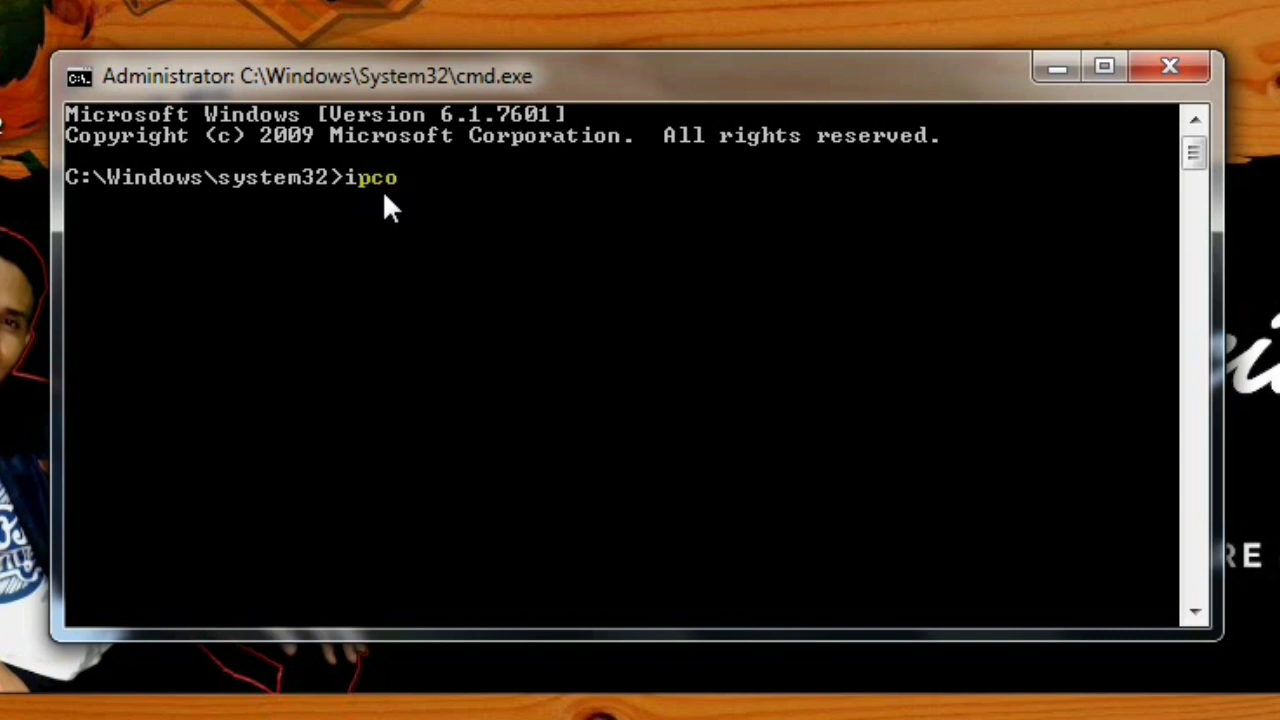
- Run ipconfig/all in the command prompt and view its output from the beginning
type("nfig/all")
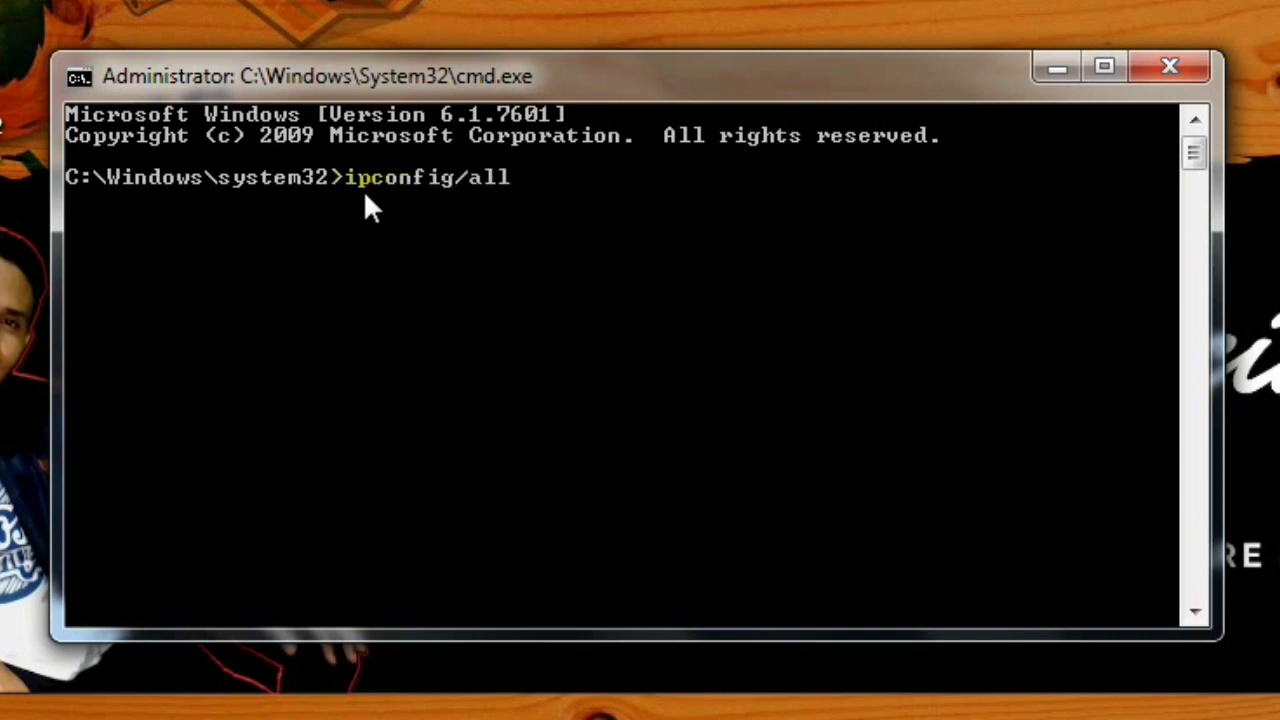
key("Return")
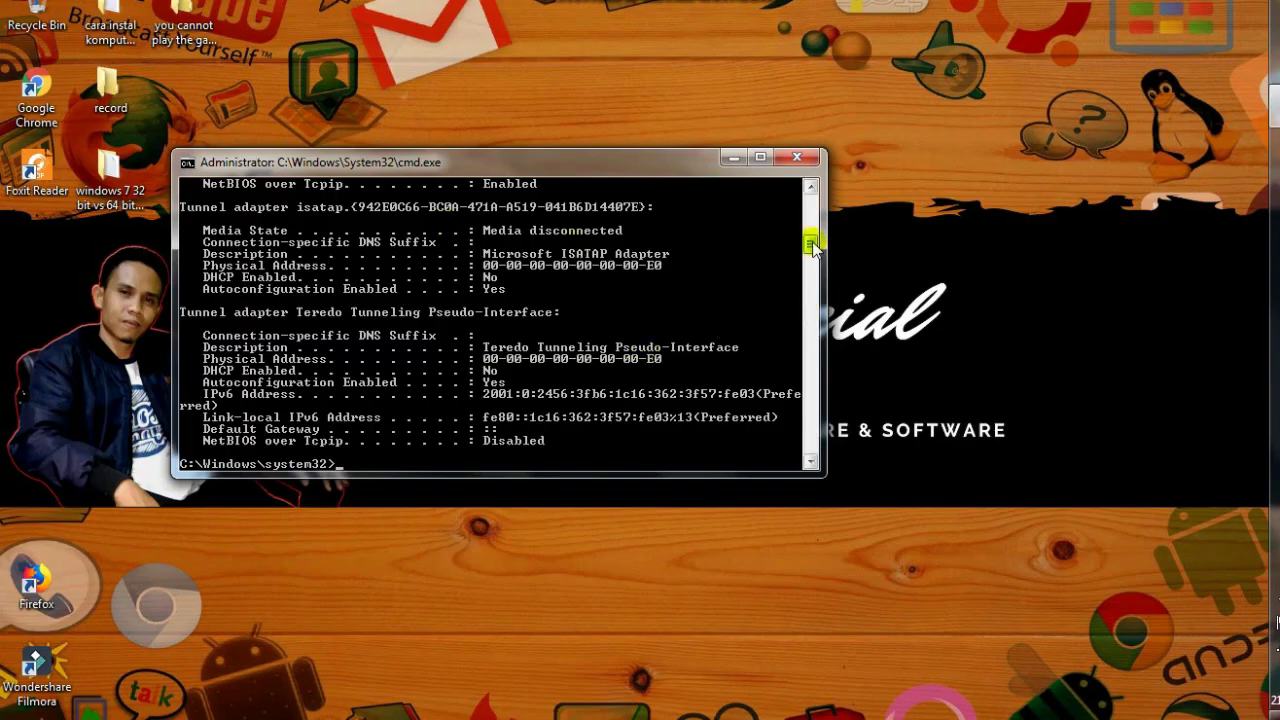
left_click_drag(811, 243, 811, 192)
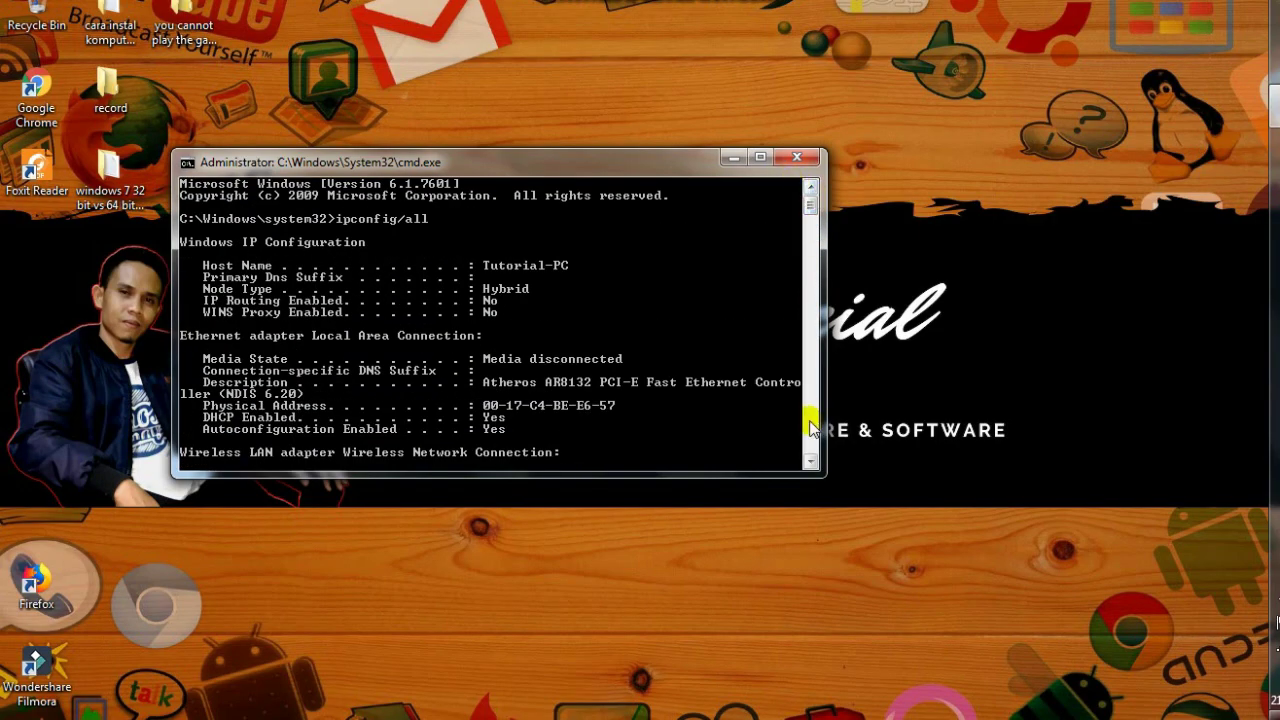
- Enlarge and reposition the console window to examine the Ethernet and wireless adapters' physical addresses together
left_click_drag(812, 470, 810, 716)
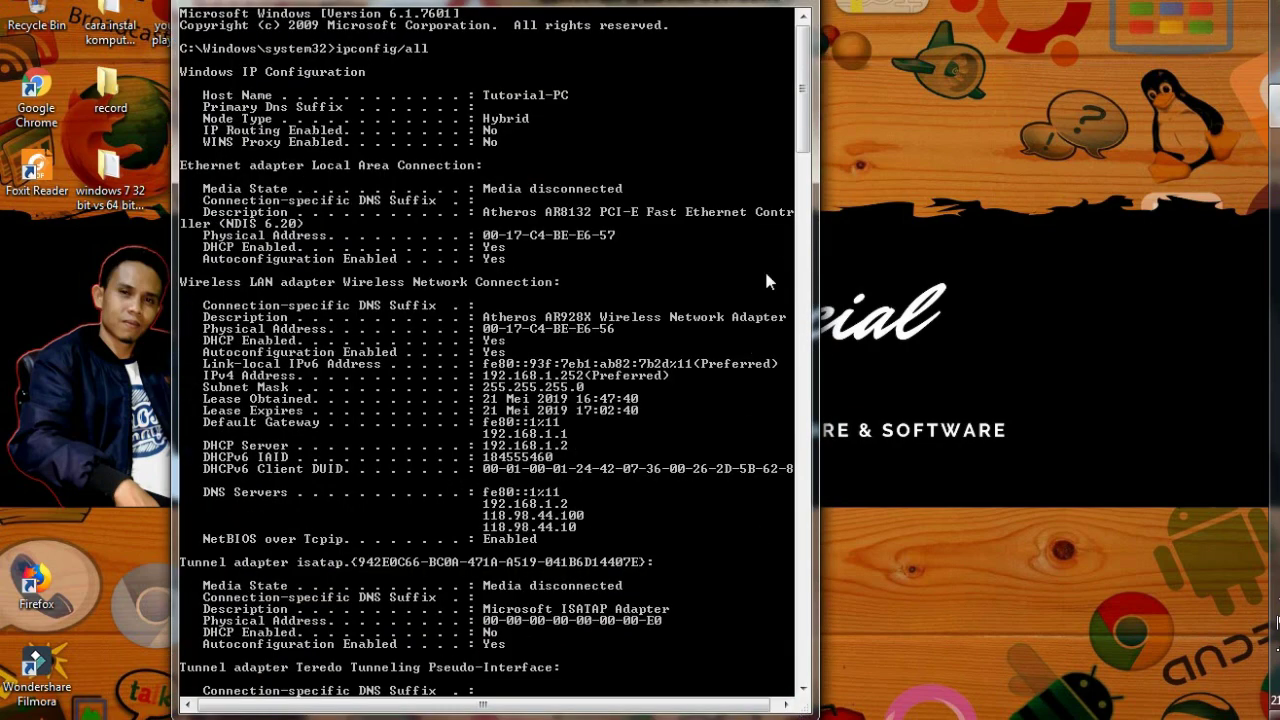
left_click_drag(670, 24, 666, 28)
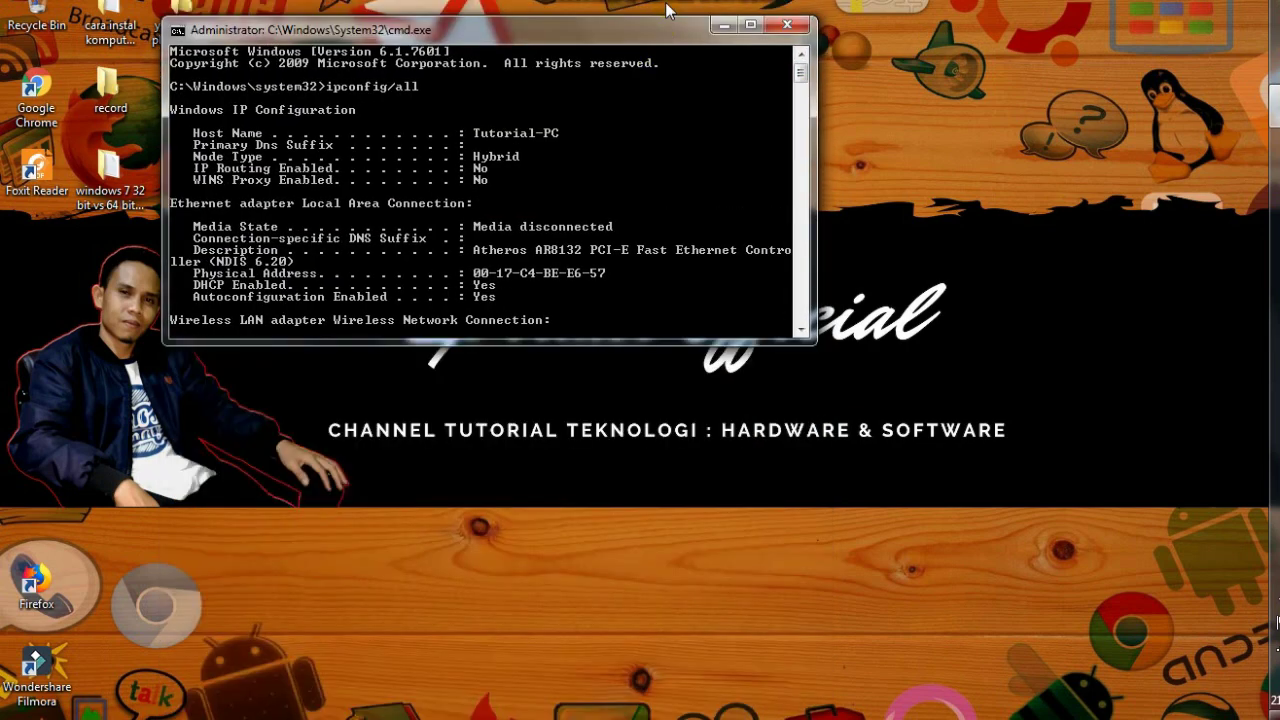
left_click_drag(779, 341, 744, 668)
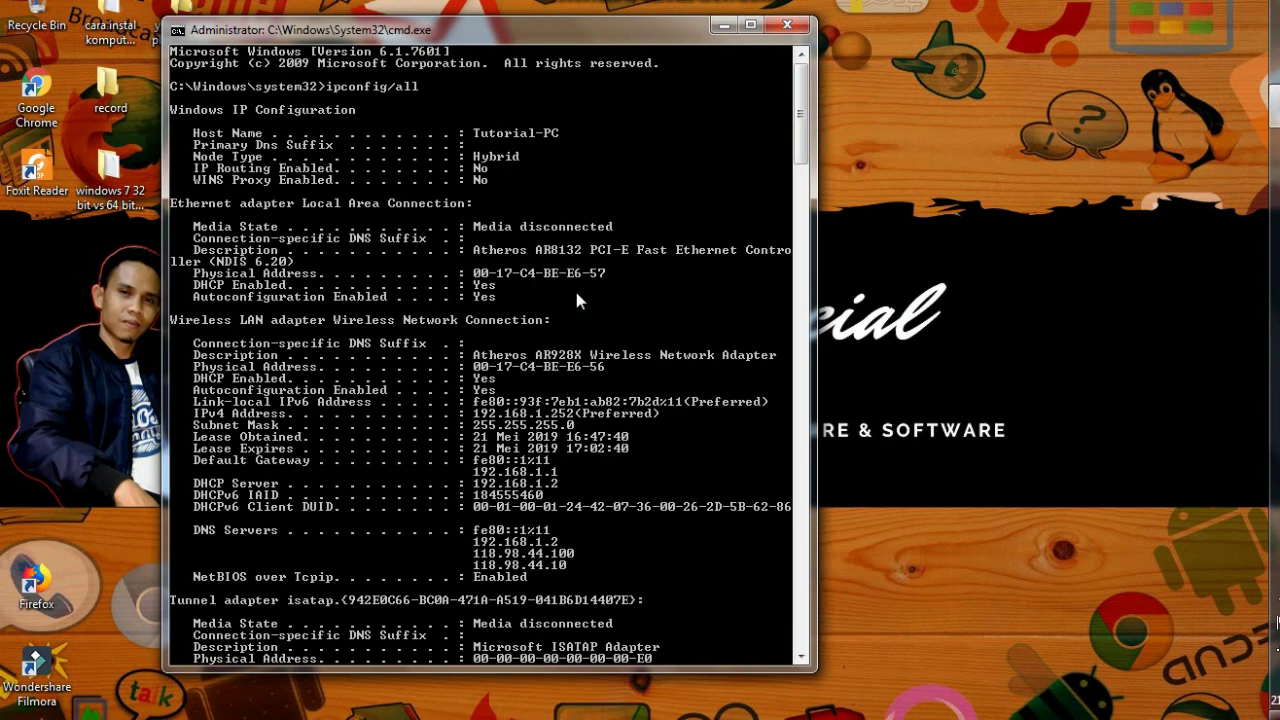
left_click_drag(450, 30, 480, 35)
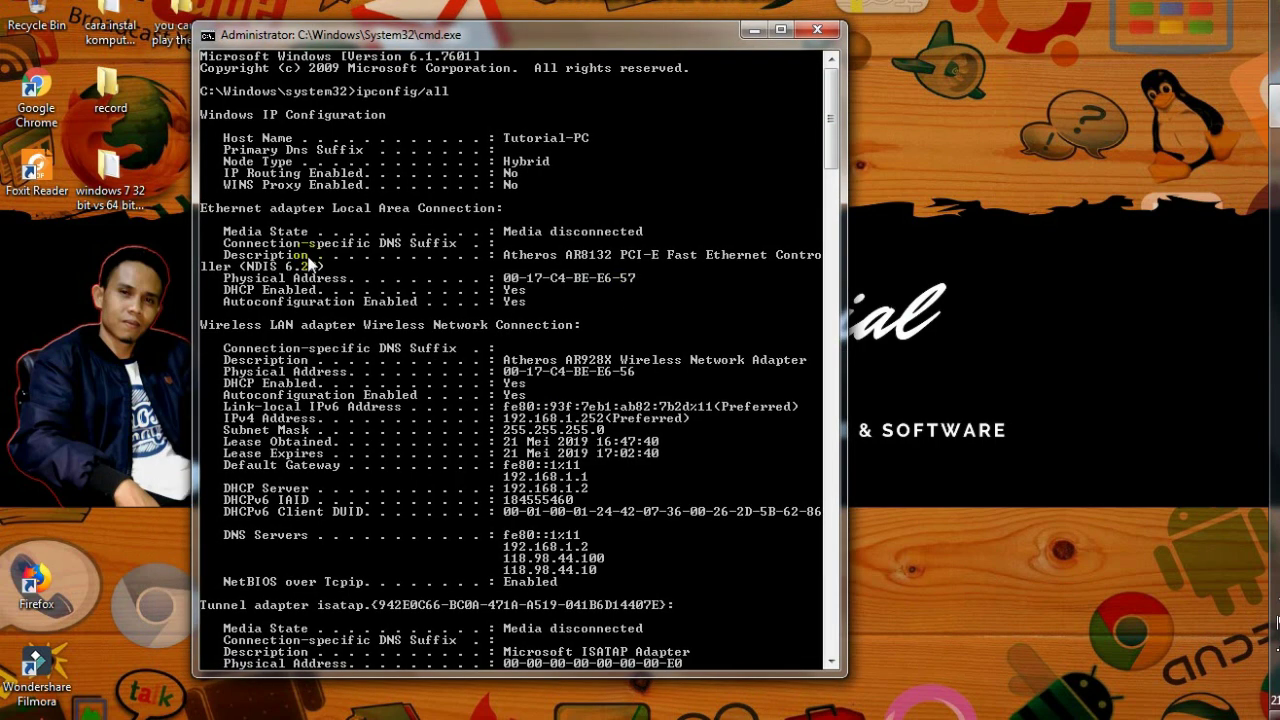
- Switch to Google Chrome and search the web for "tmac"
left_click(50, 90)
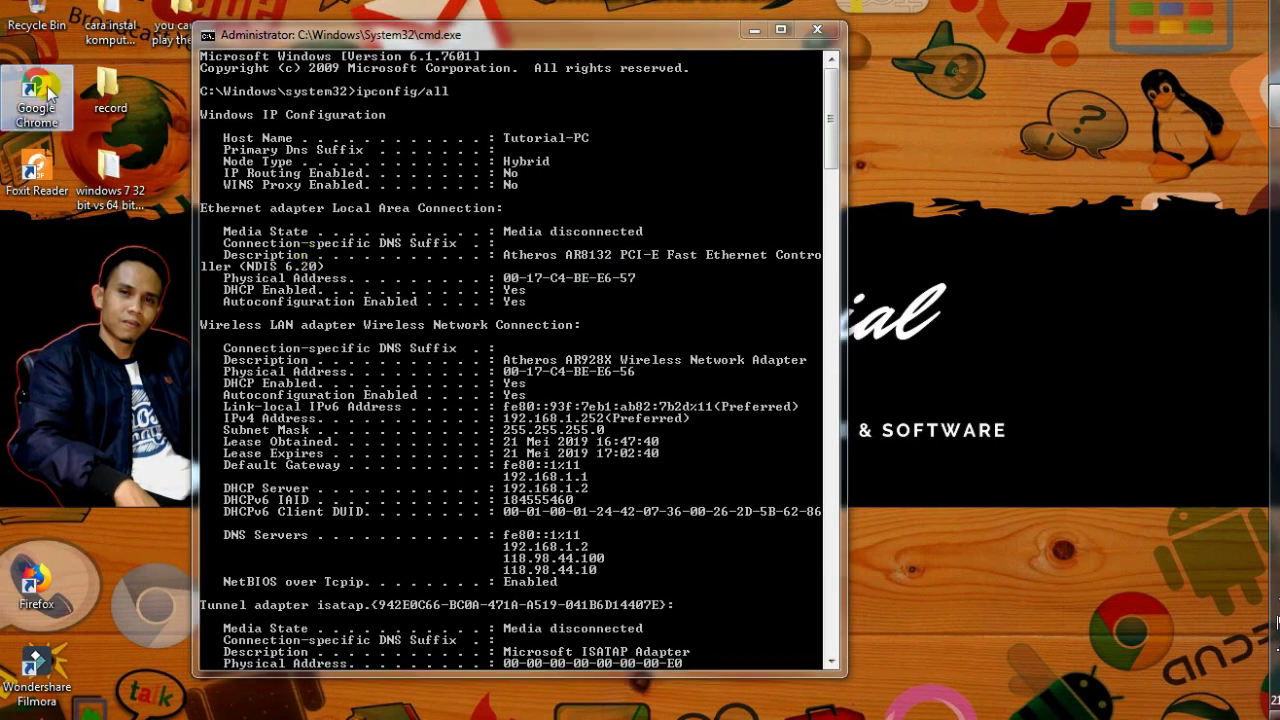
double_click(52, 94)
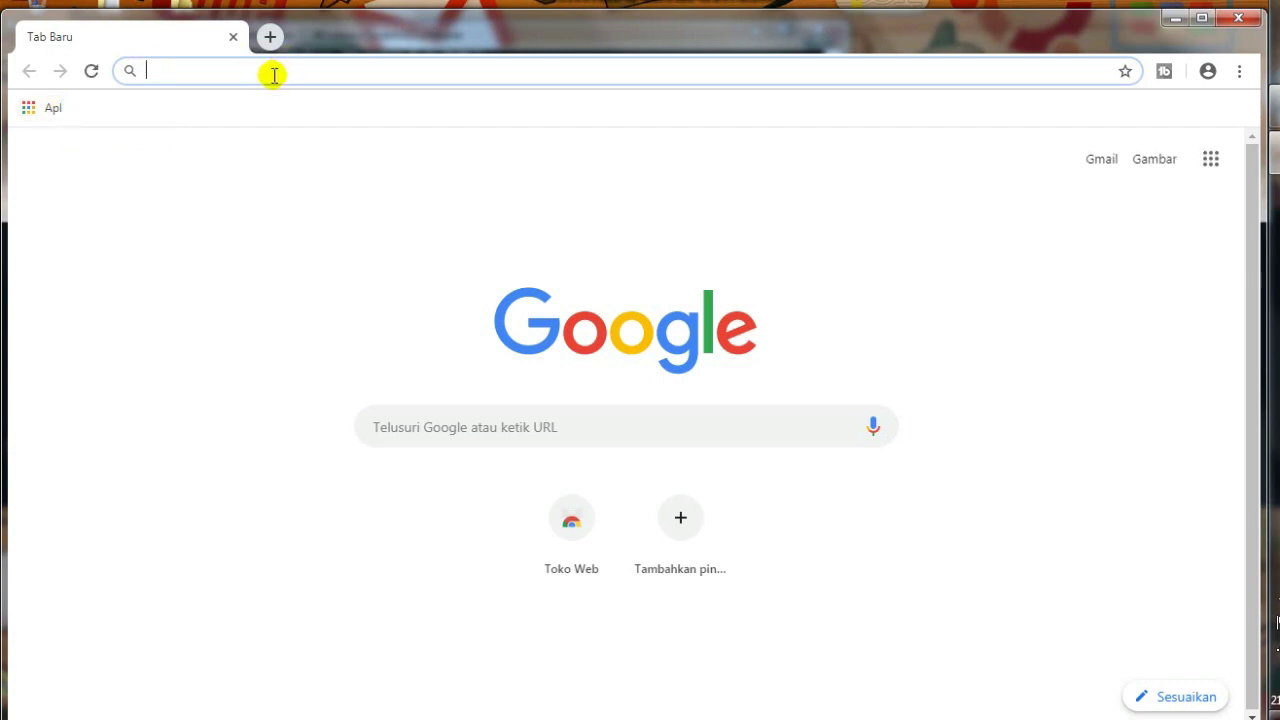
type("tmac")
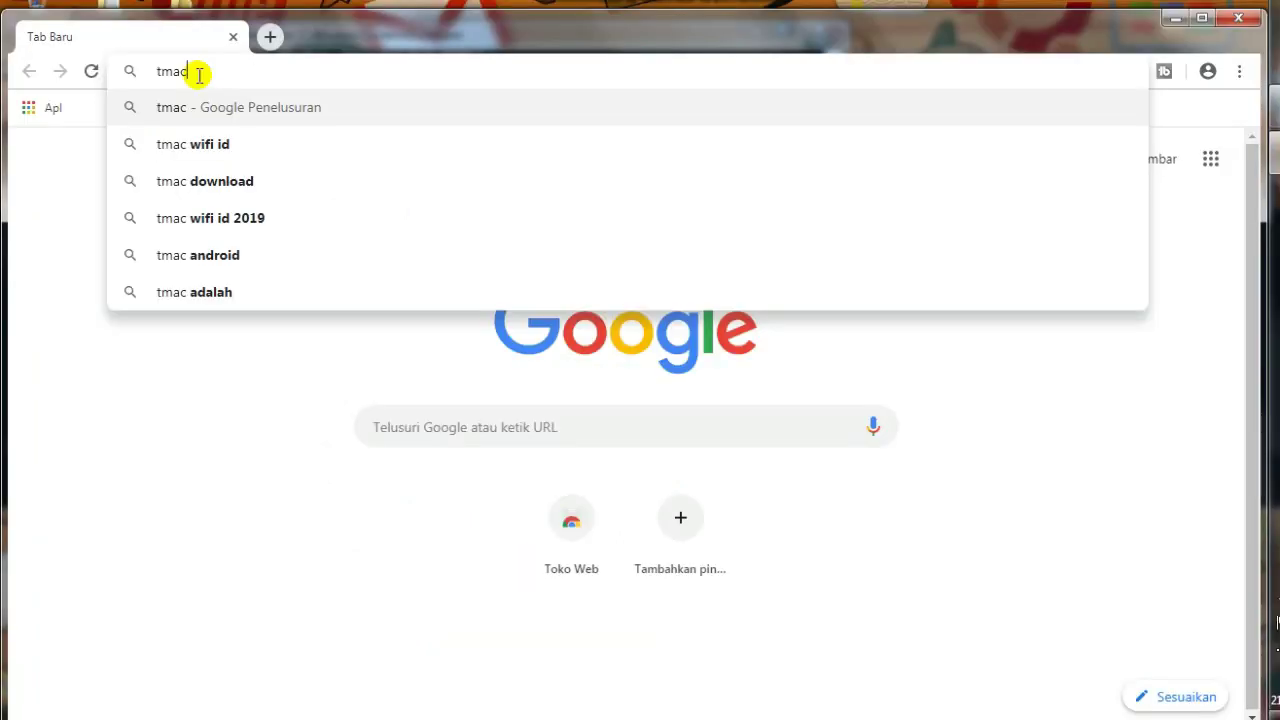
key("Return")
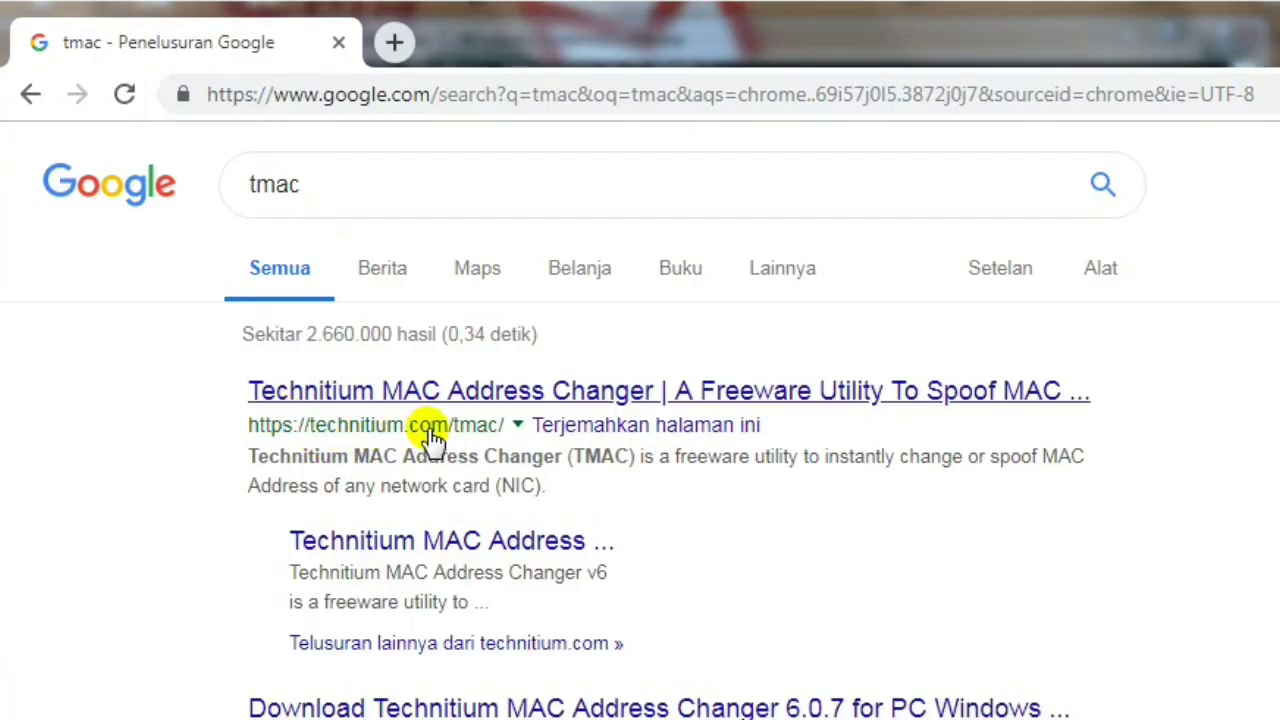
- Open the Technitium MAC Address Changer page, dismiss the translation offer, and download TMACv6.0.7_Setup.zip through the direct download
left_click(410, 396)
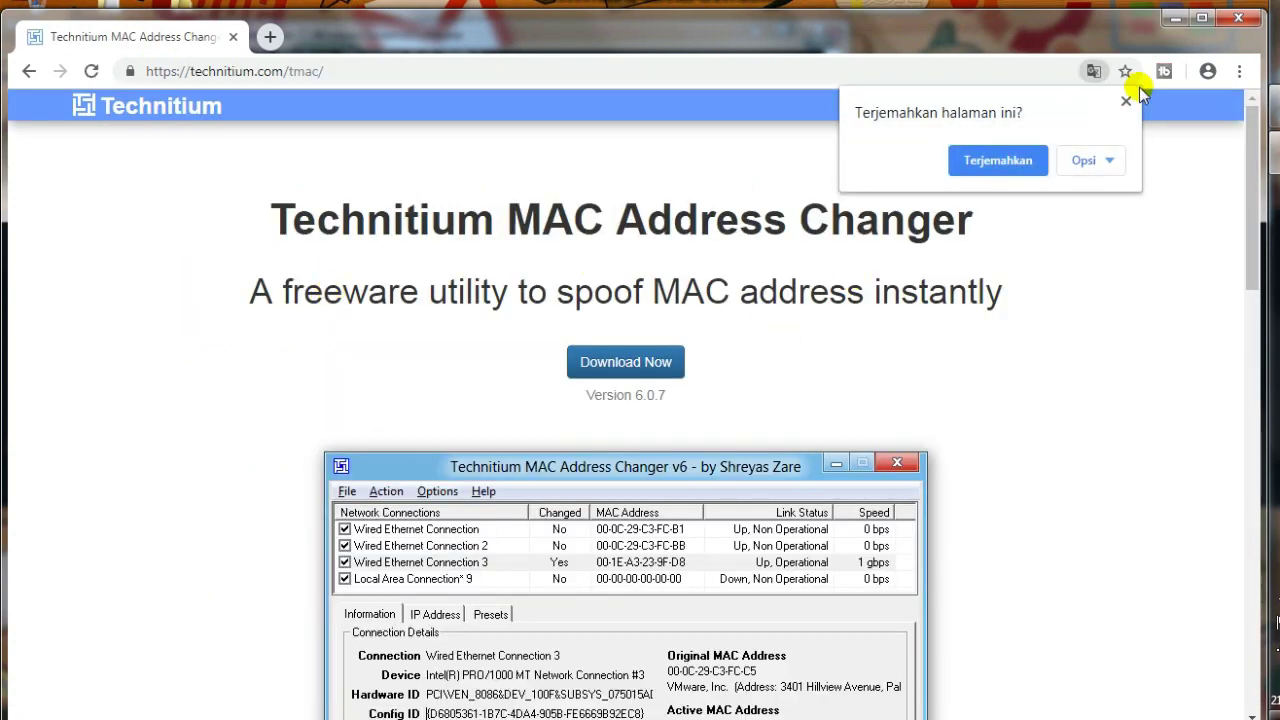
left_click(1124, 99)
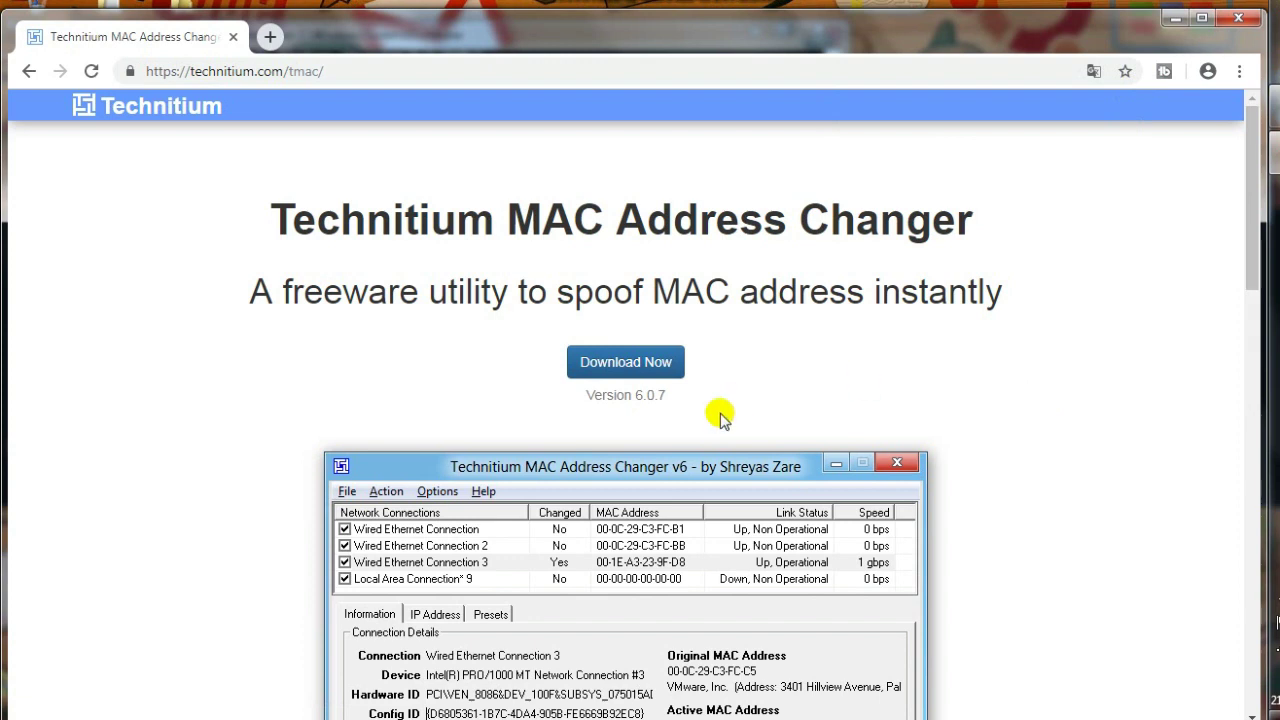
left_click(637, 367)
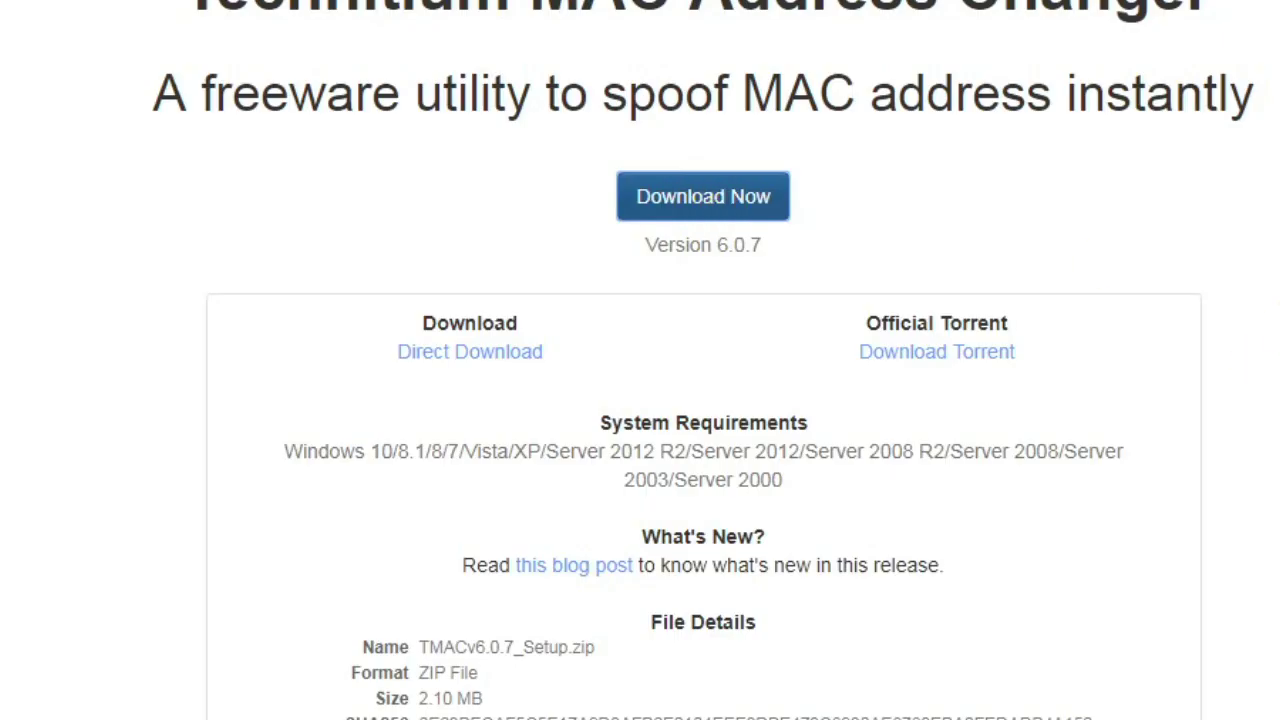
scroll(703, 400, "down", 2)
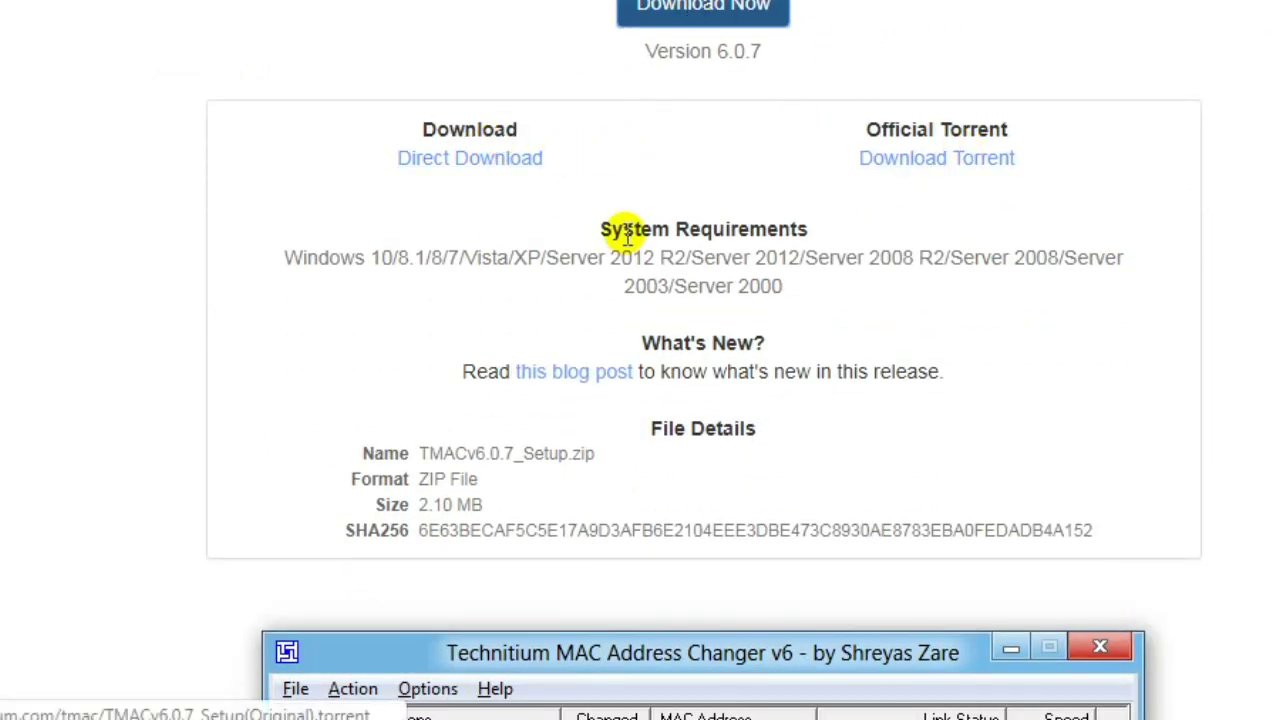
left_click(474, 161)
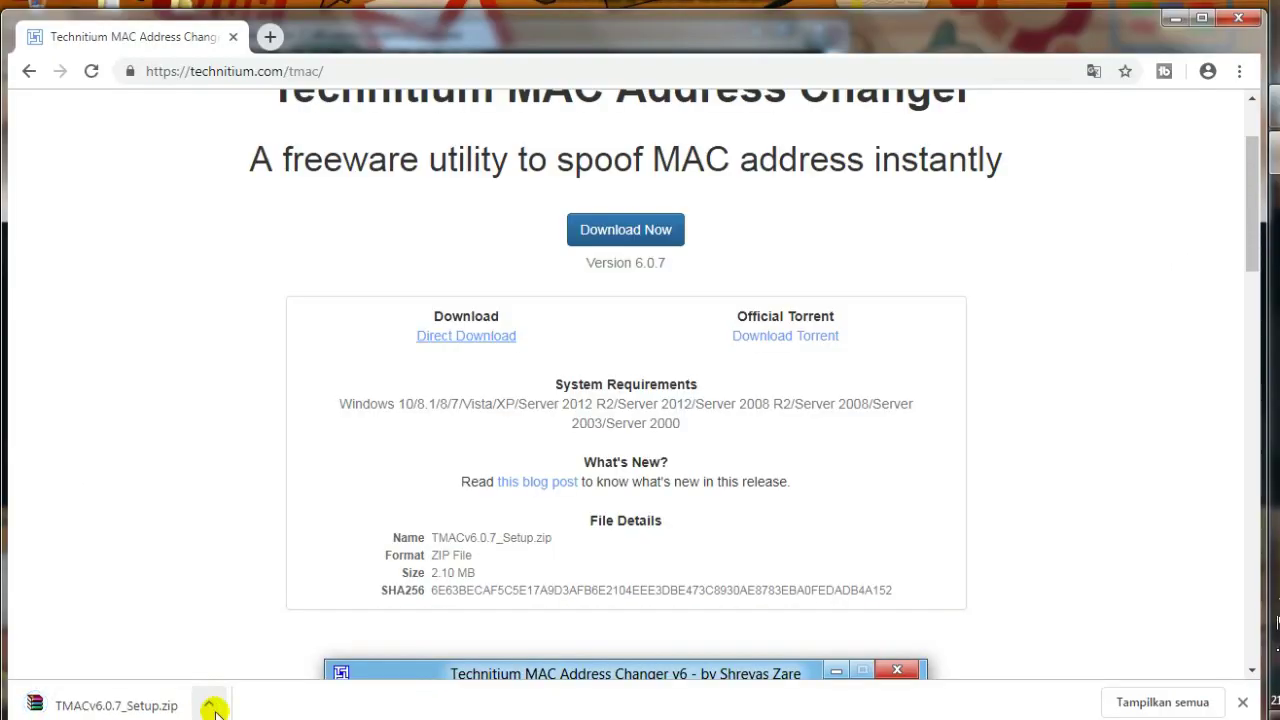
- Show the downloaded TMACv6.0.7_Setup.zip in its folder and close the browser
left_click(212, 705)
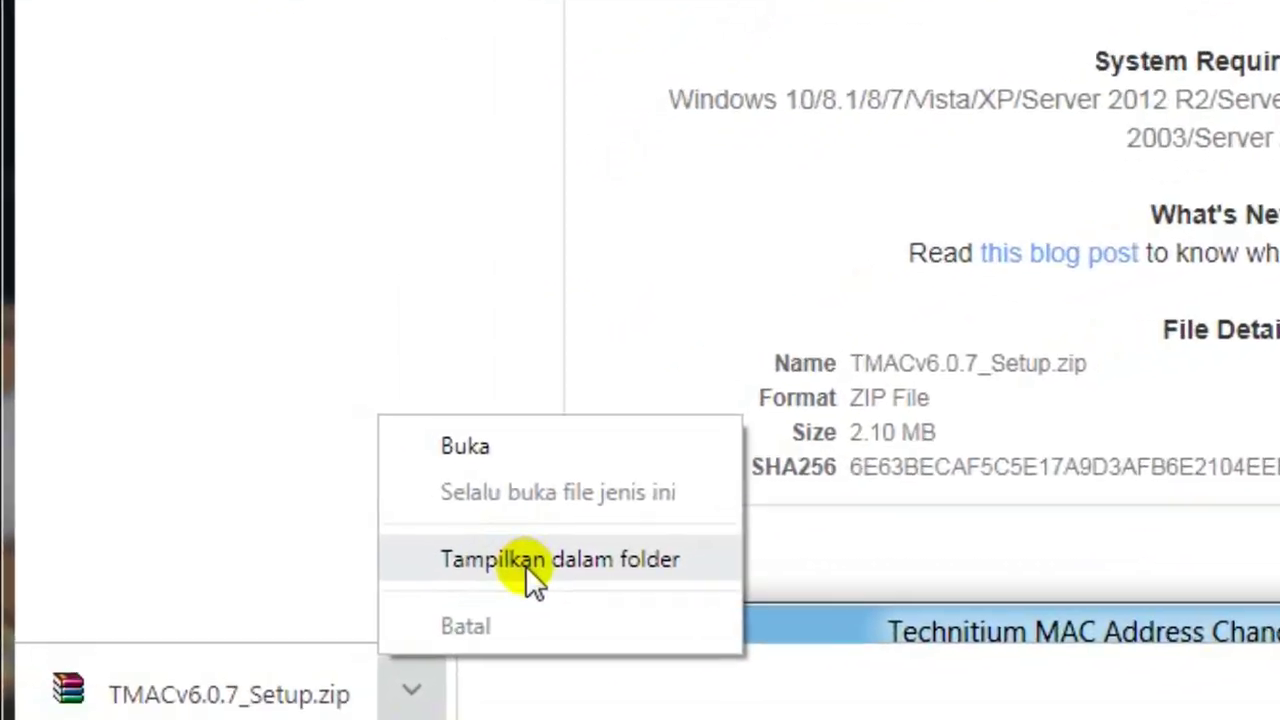
left_click(527, 570)
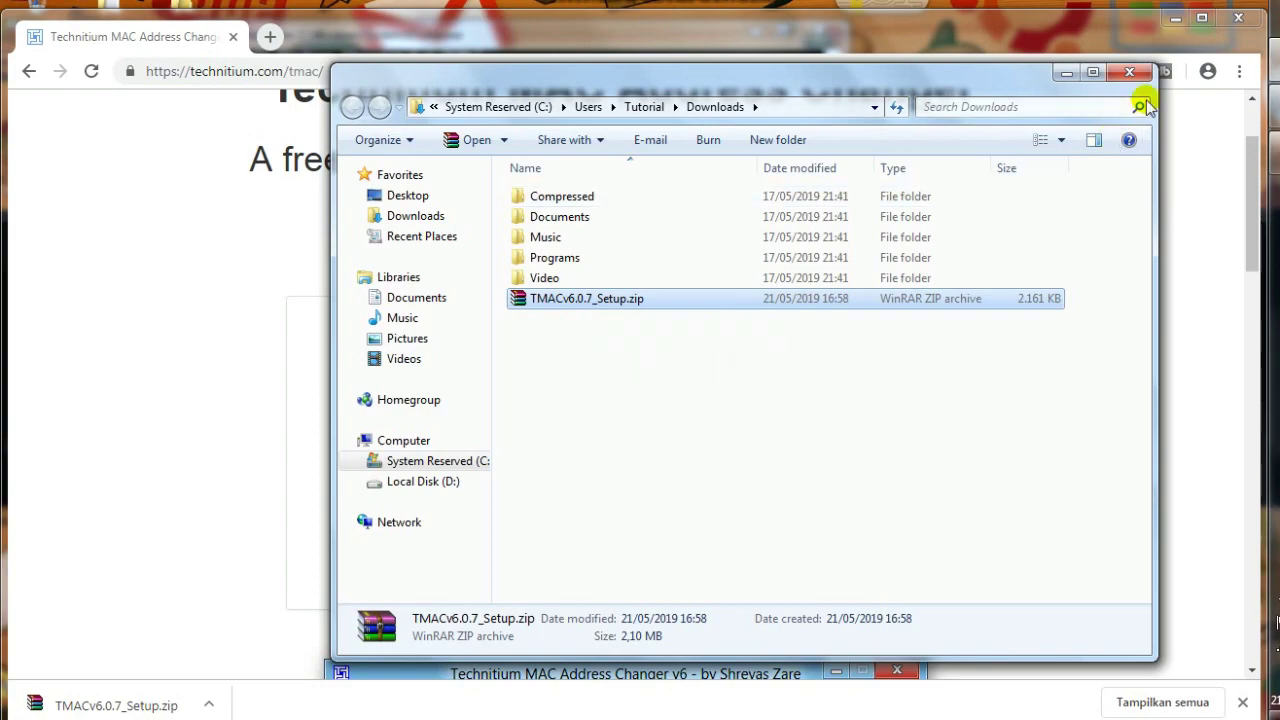
left_click(1236, 20)
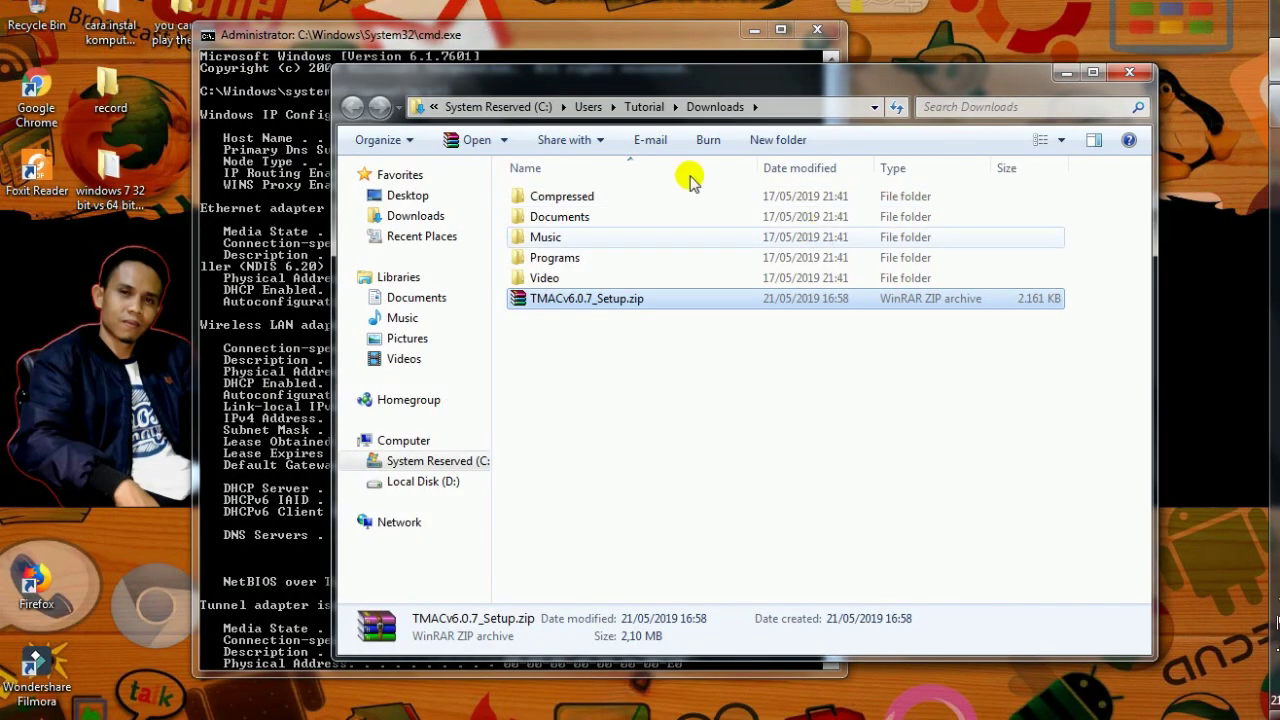
- Open the TMACv6.0.7_Setup.zip archive in WinRAR and launch TMACv6.0.7_Setup.exe from it
left_click(548, 305)
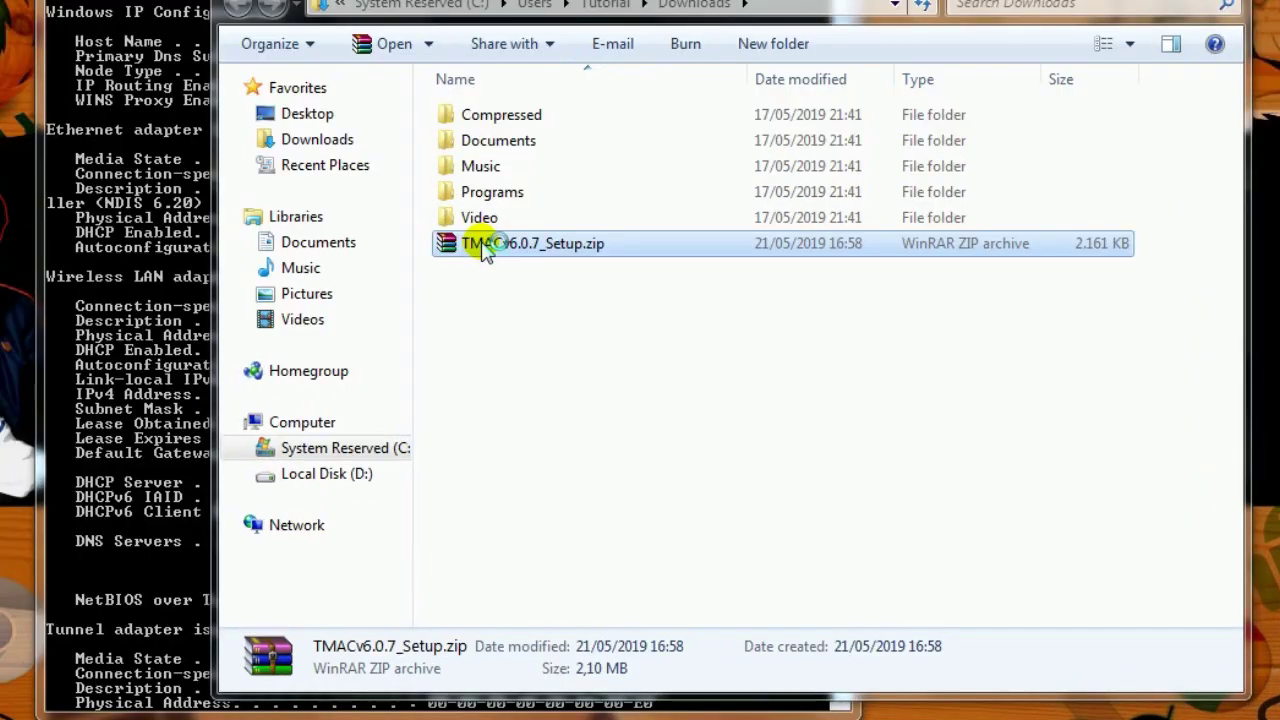
double_click(484, 246)
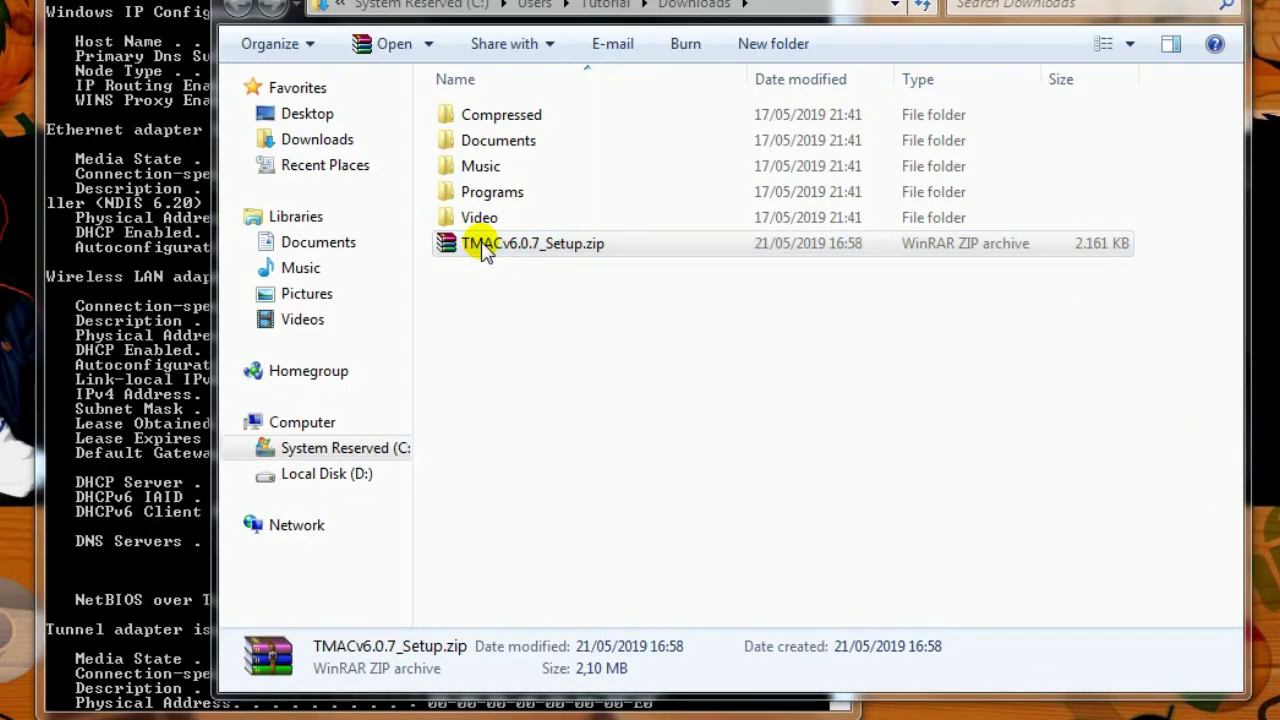
left_click(137, 270)
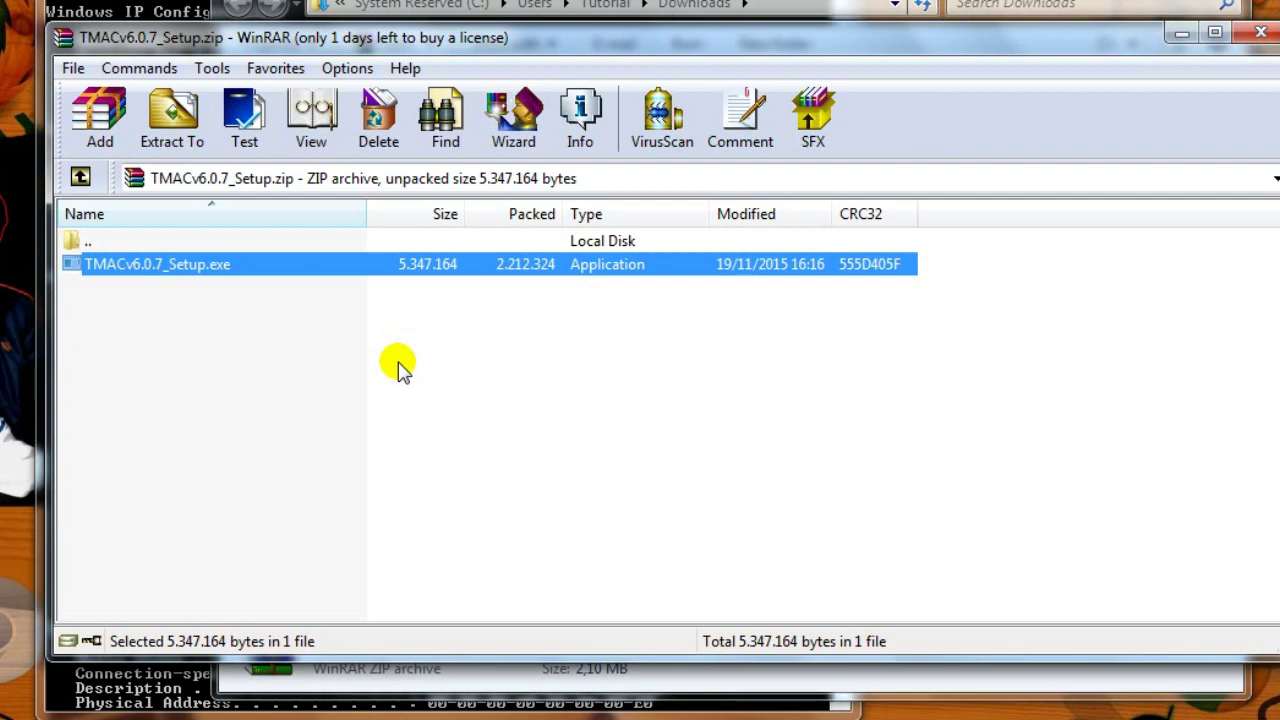
key("Return")
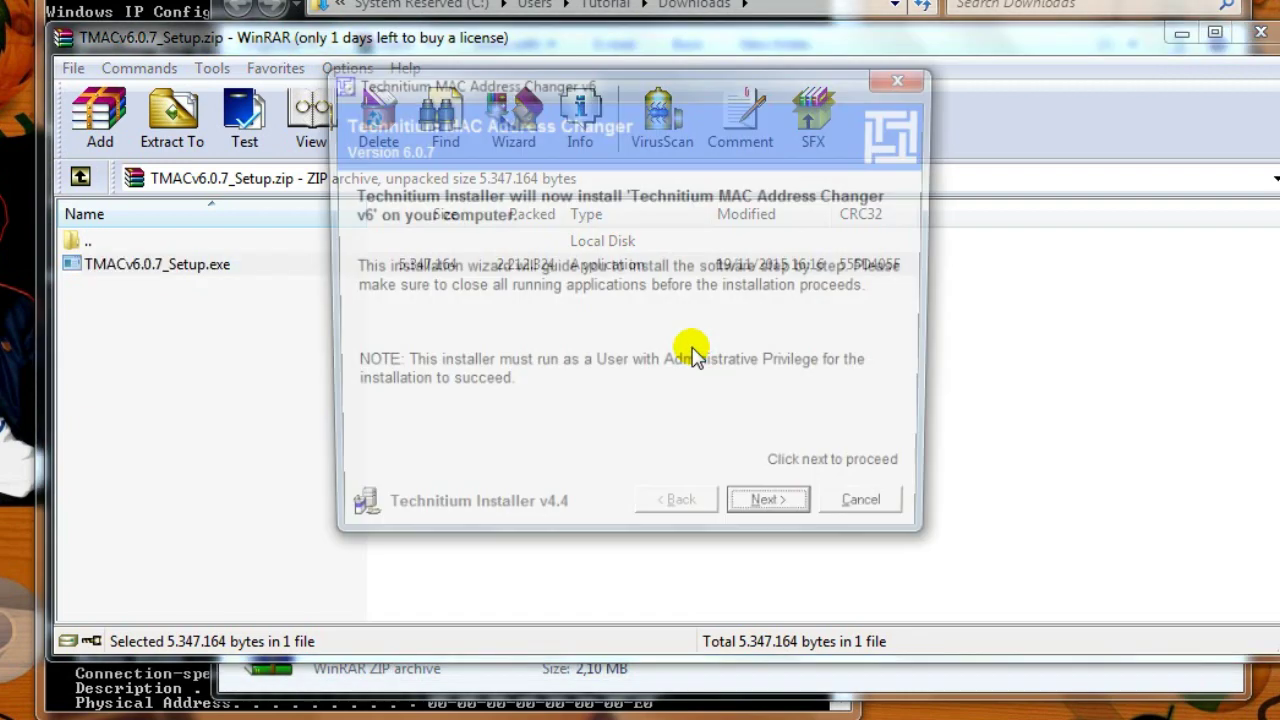
- Accept the license terms and install Technitium MAC Address Changer in the default directory, with all shortcut icons for All Users
left_click(770, 516)
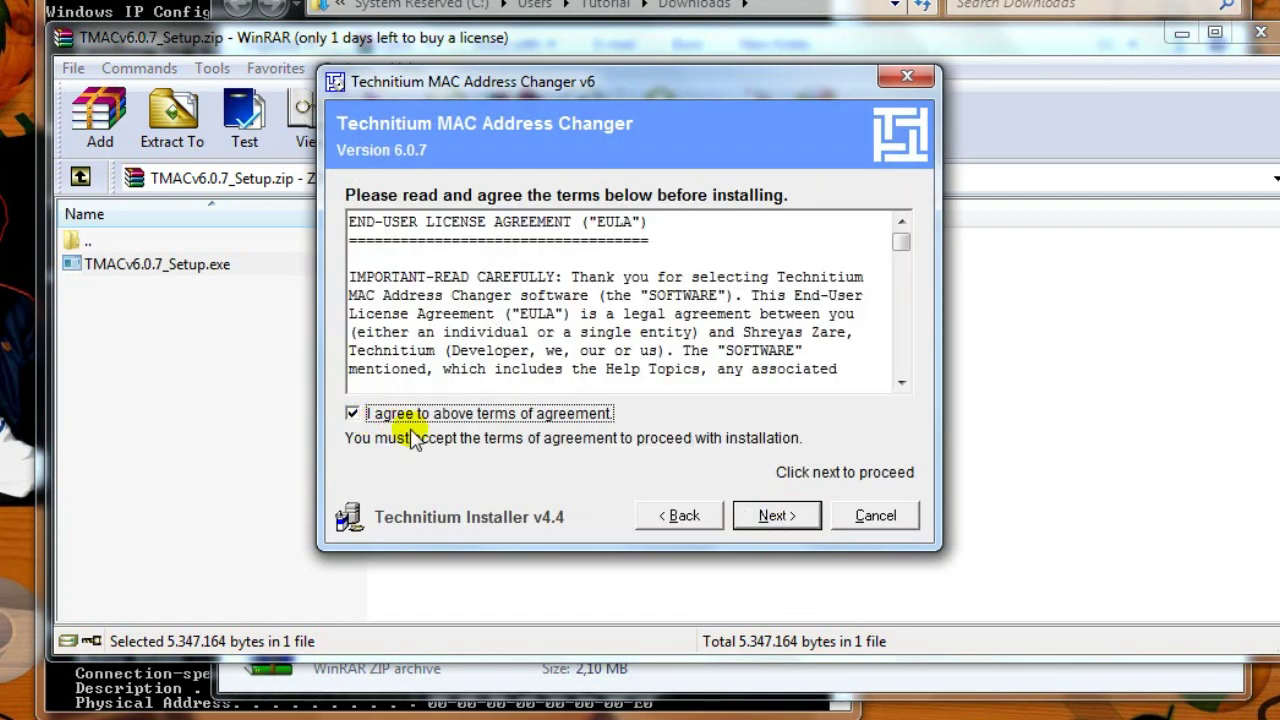
left_click(774, 516)
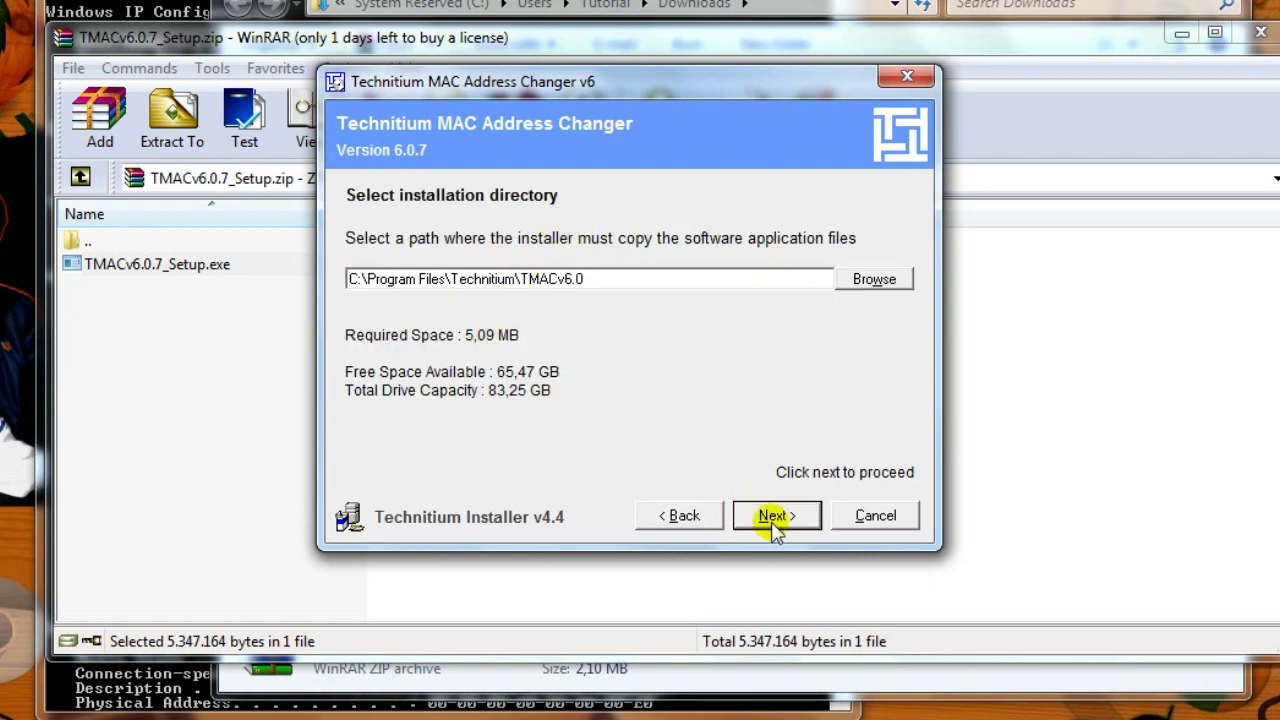
left_click(774, 516)
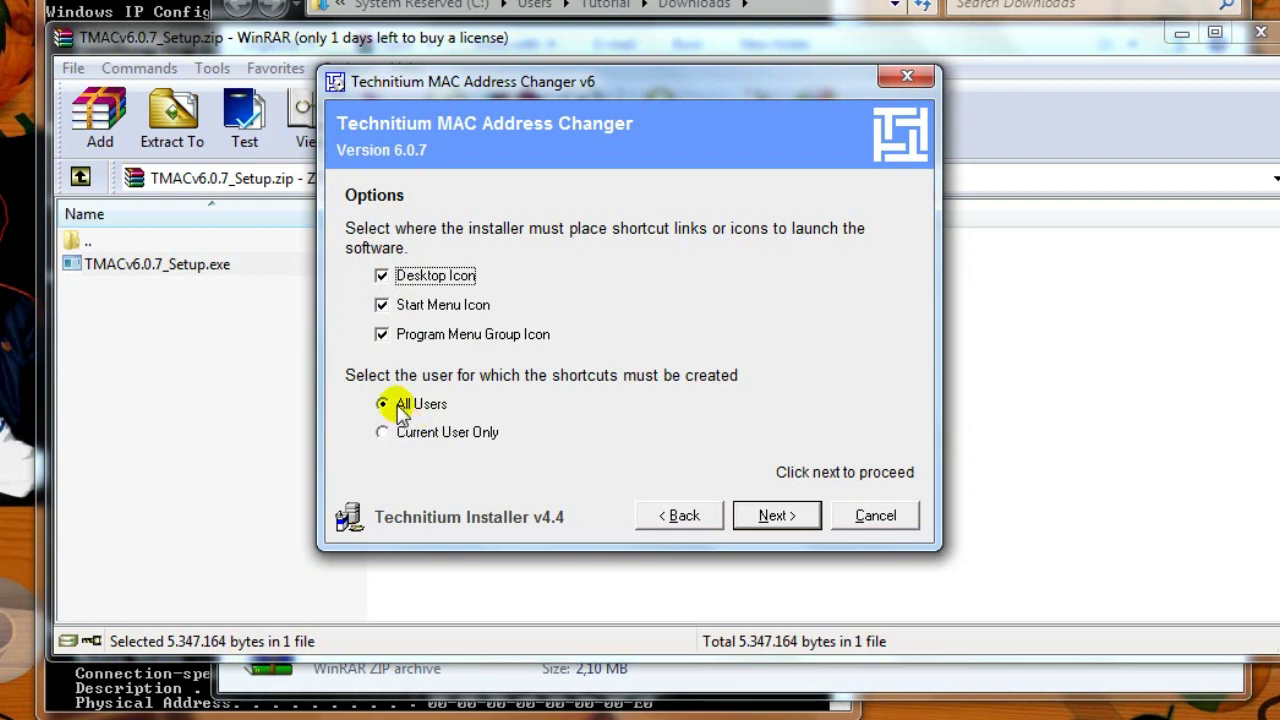
left_click(770, 517)
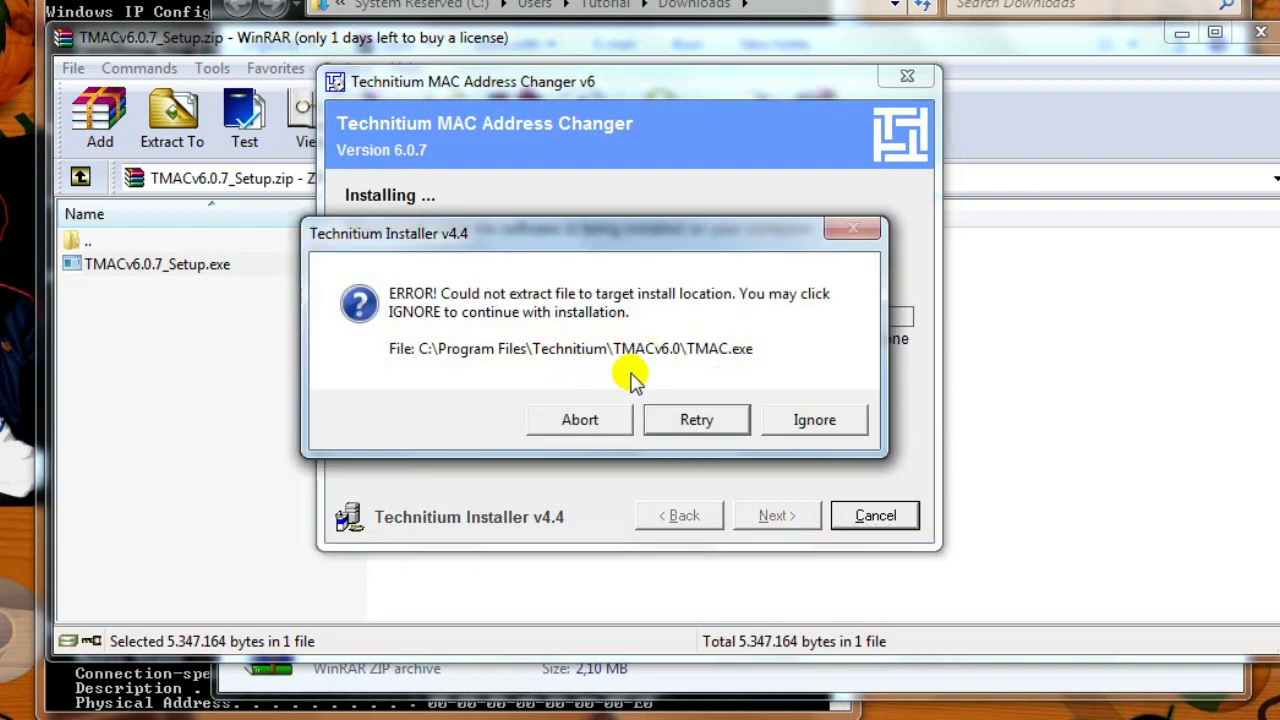
- Ignore the TMAC.exe extraction error, finish the installer, and close the WinRAR archive
left_click(810, 426)
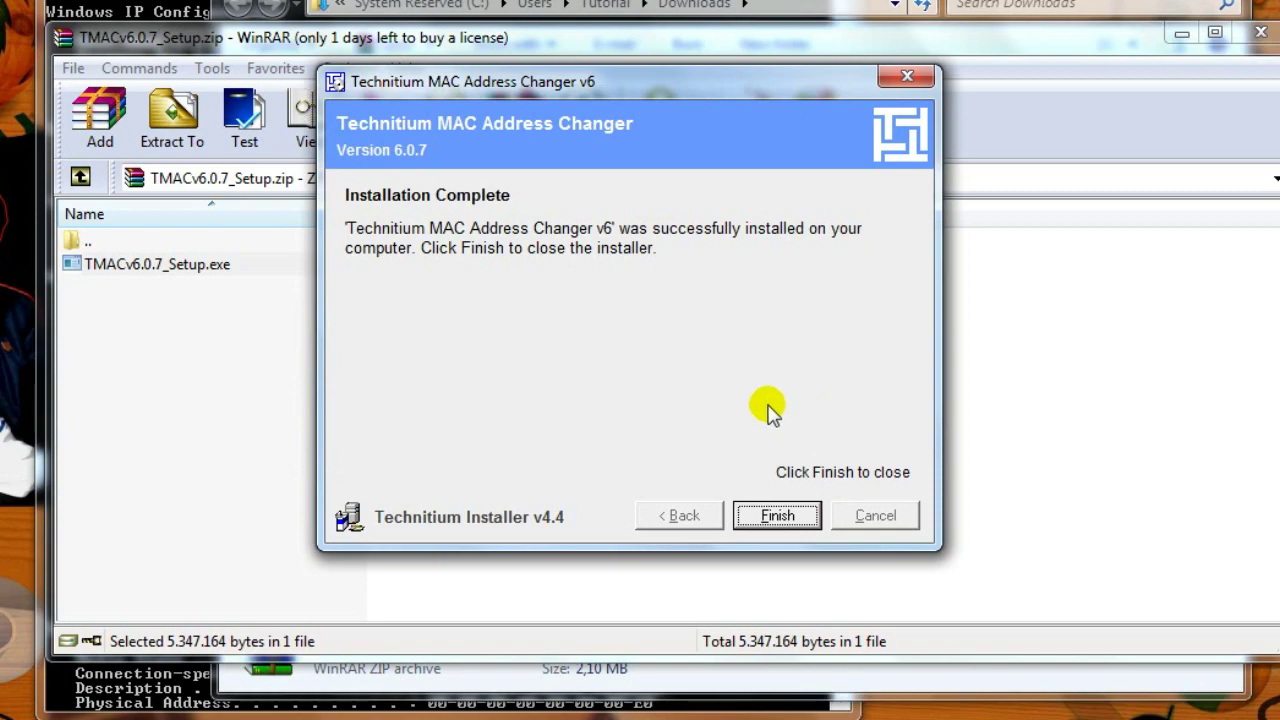
left_click(778, 516)
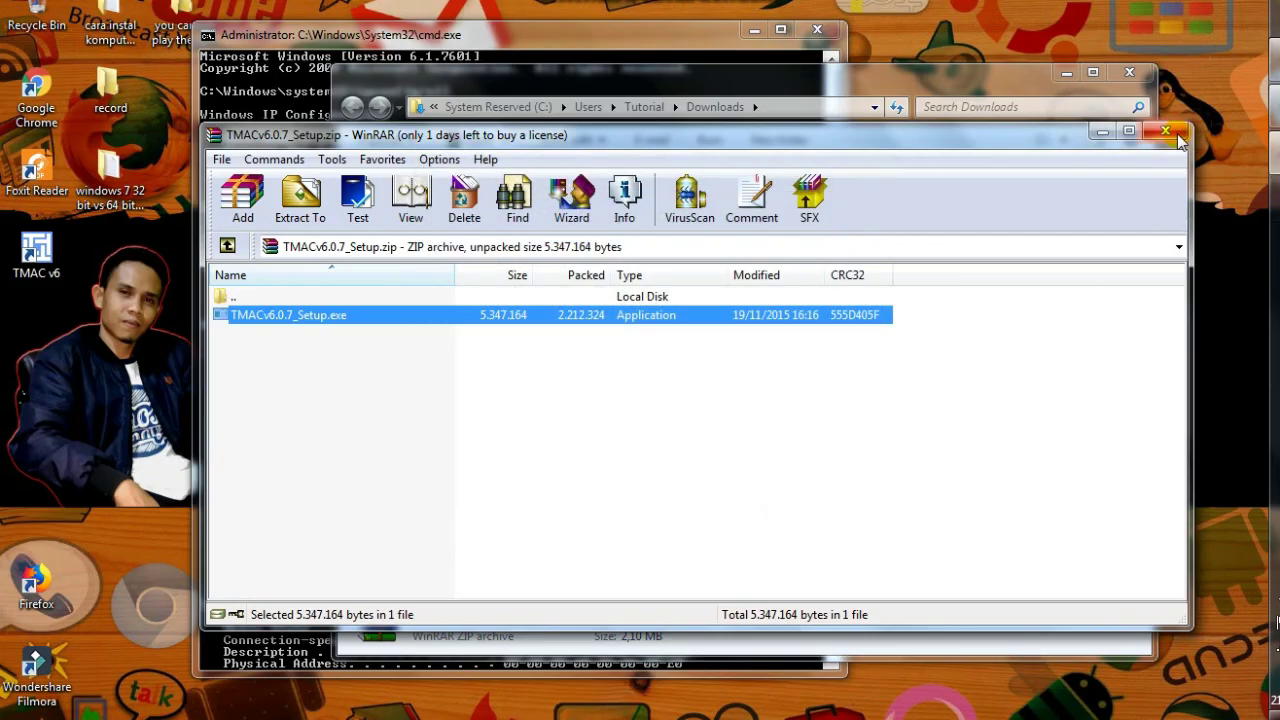
left_click(1168, 132)
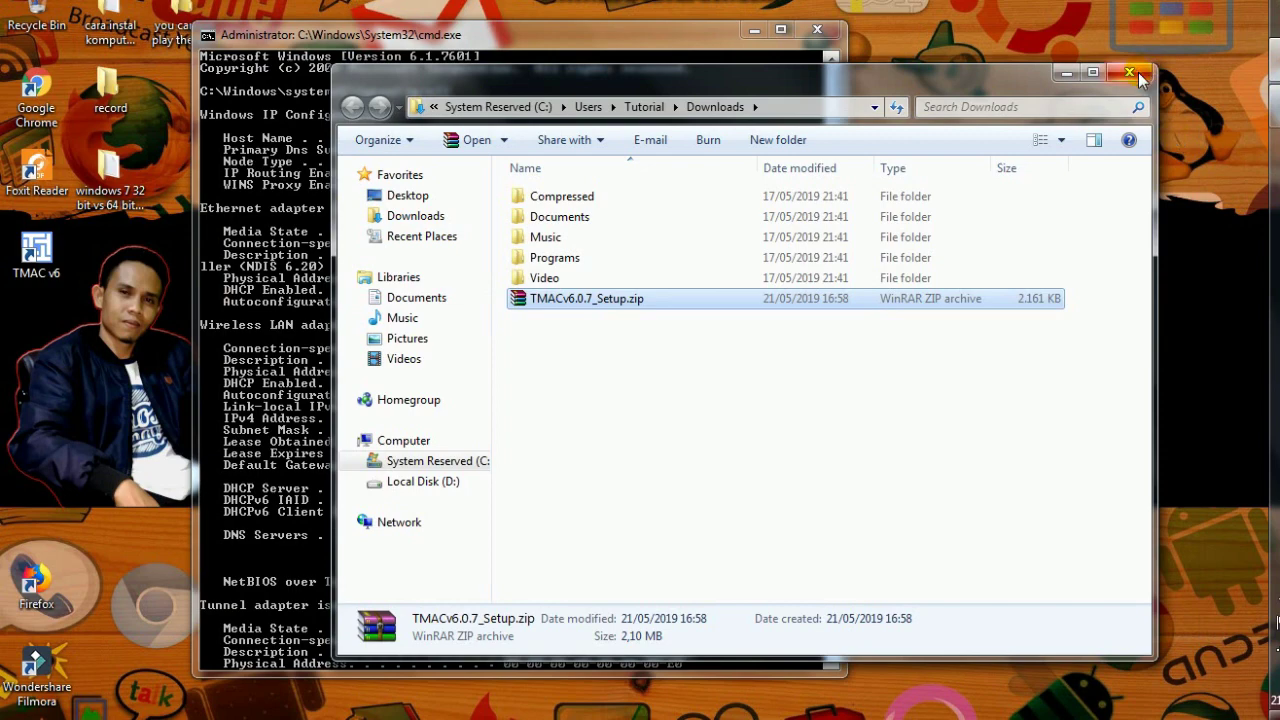
- Close the Downloads folder, launch TMAC v6 from the desktop, and minimize the Command Prompt covering it
left_click(1138, 72)
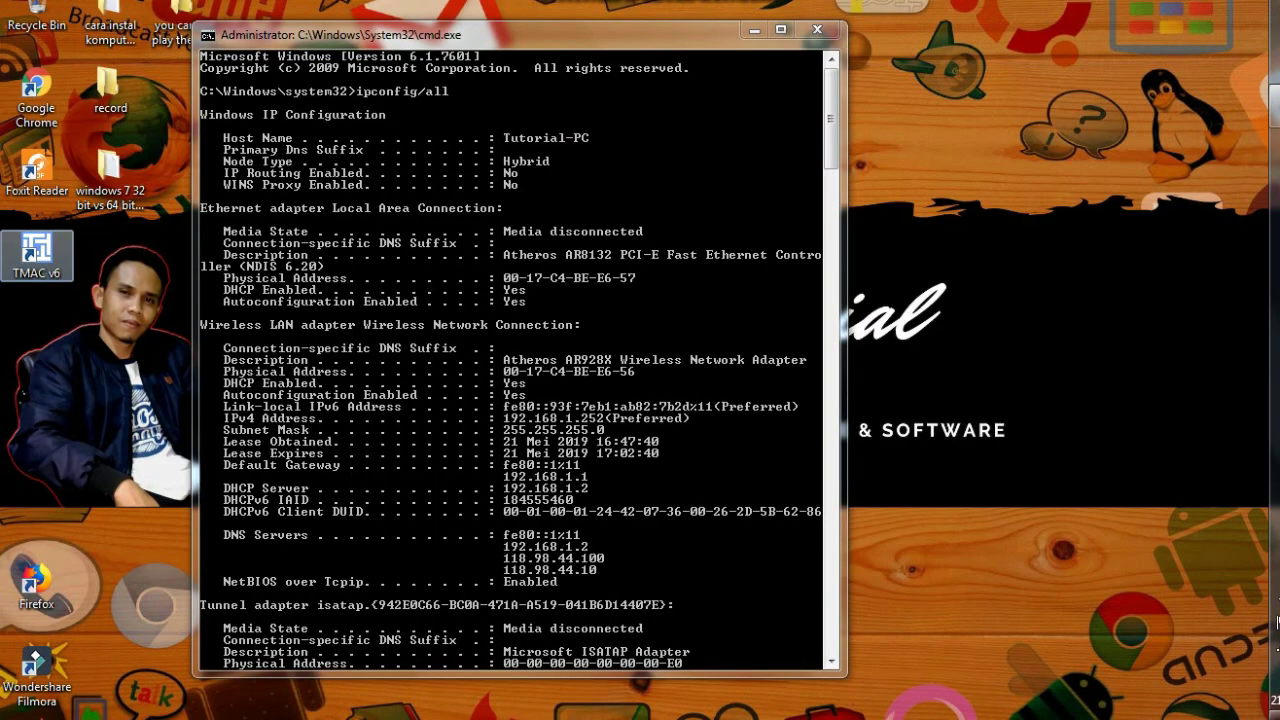
double_click(36, 255)
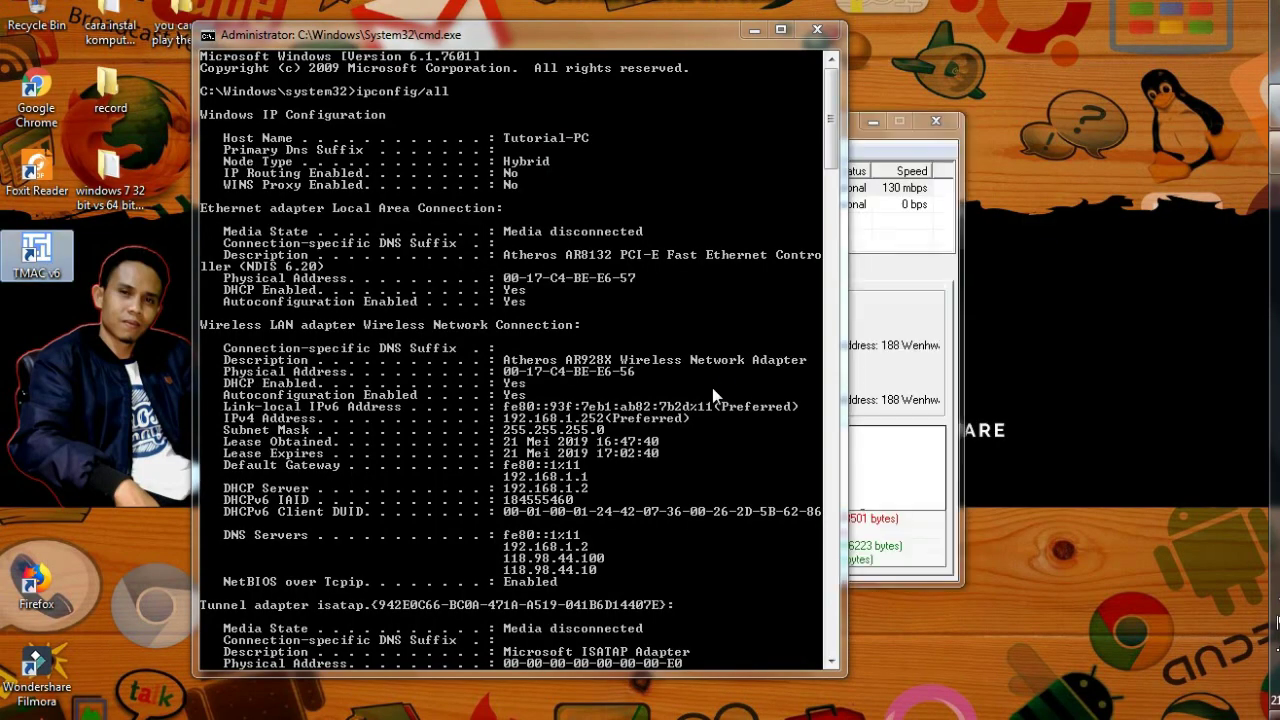
left_click(754, 30)
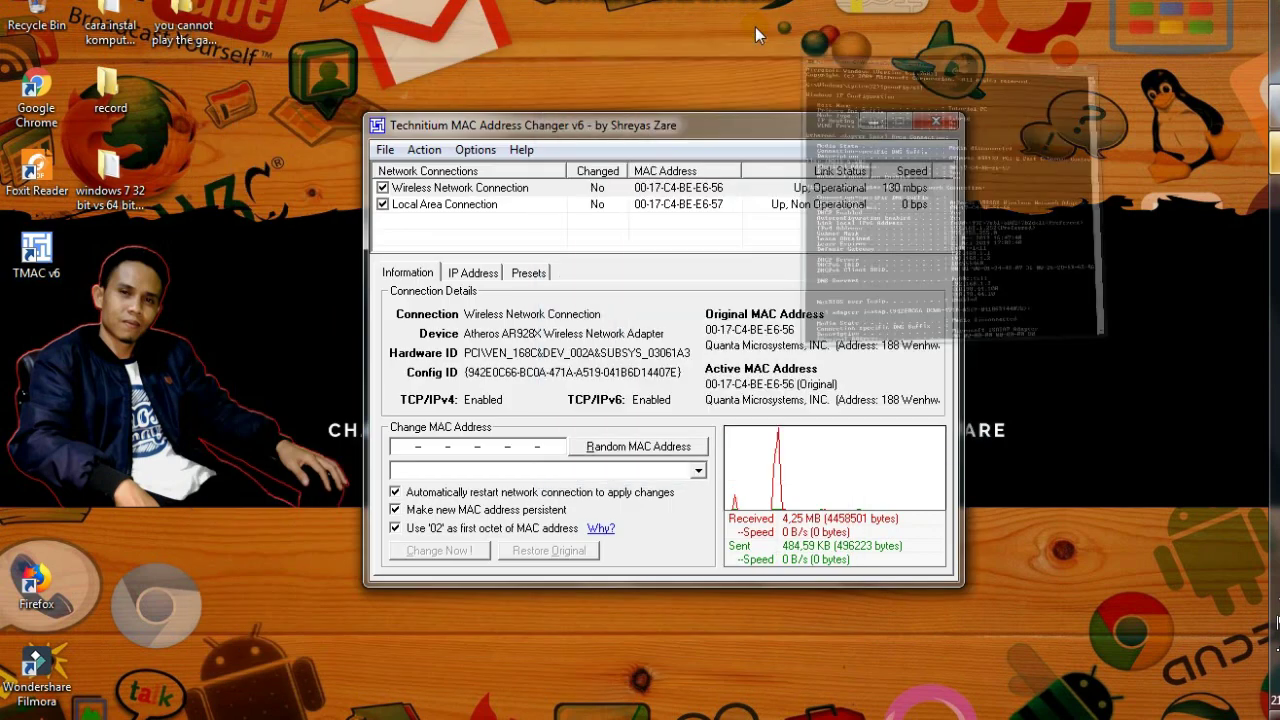
key("alt+Tab")
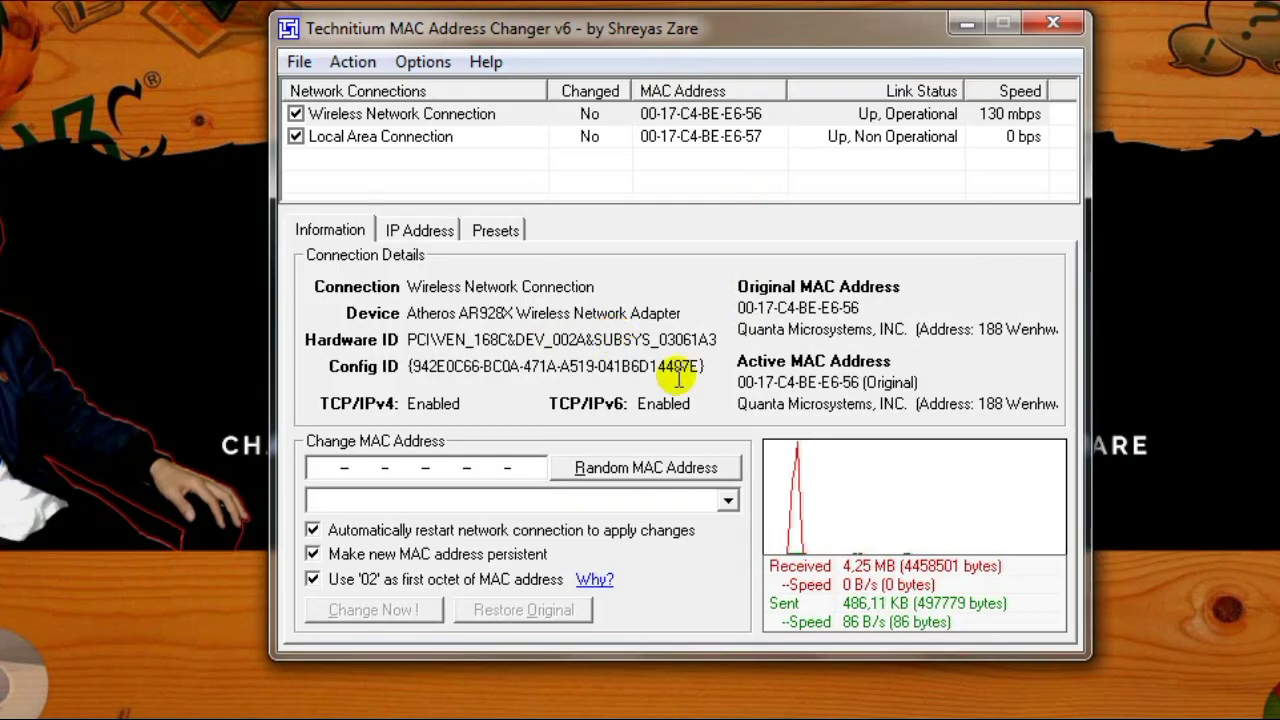
- Examine the connection details of the Local Area and Wireless Network connections, and decline disabling the Local Area Connection
left_click(412, 140)
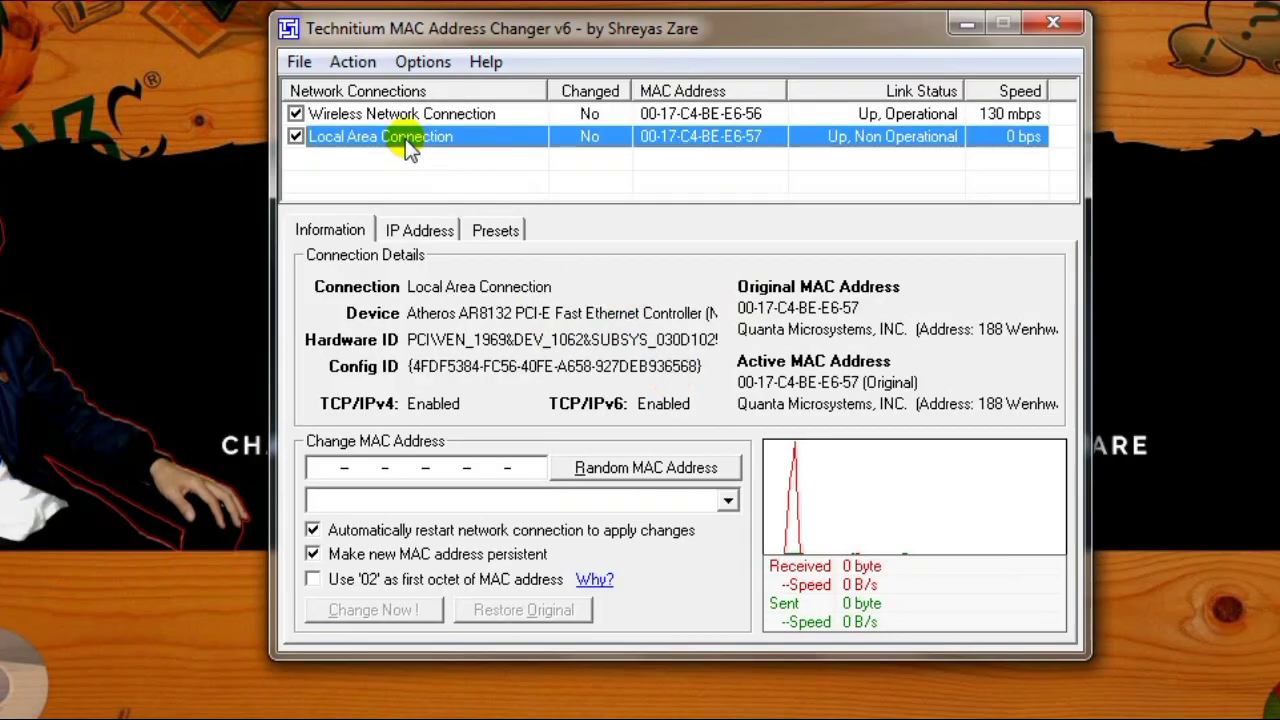
left_click(385, 117)
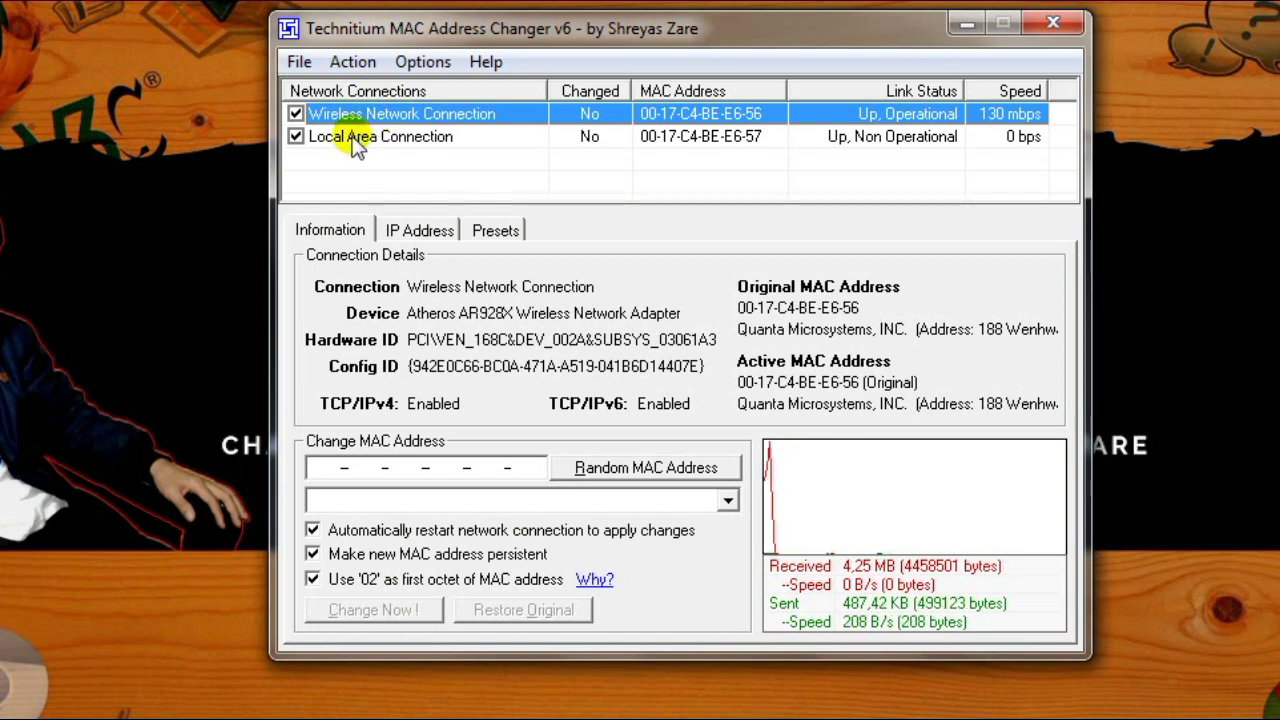
left_click(364, 144)
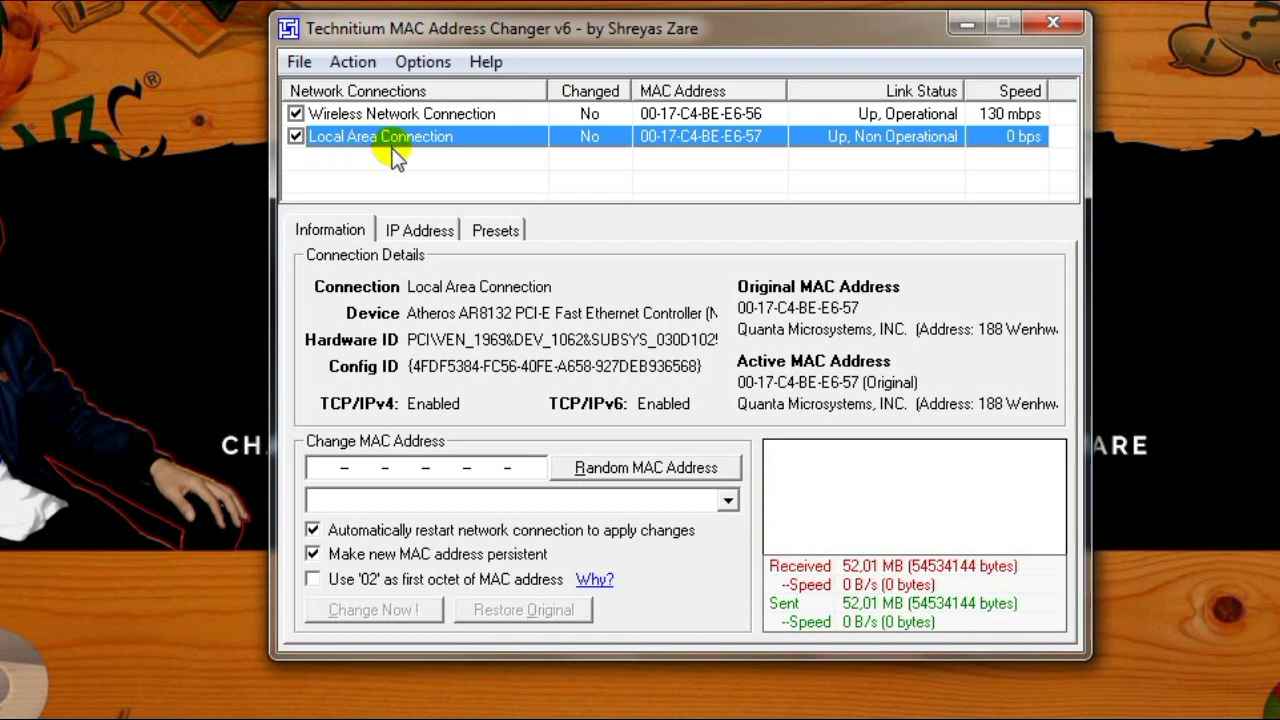
left_click(372, 115)
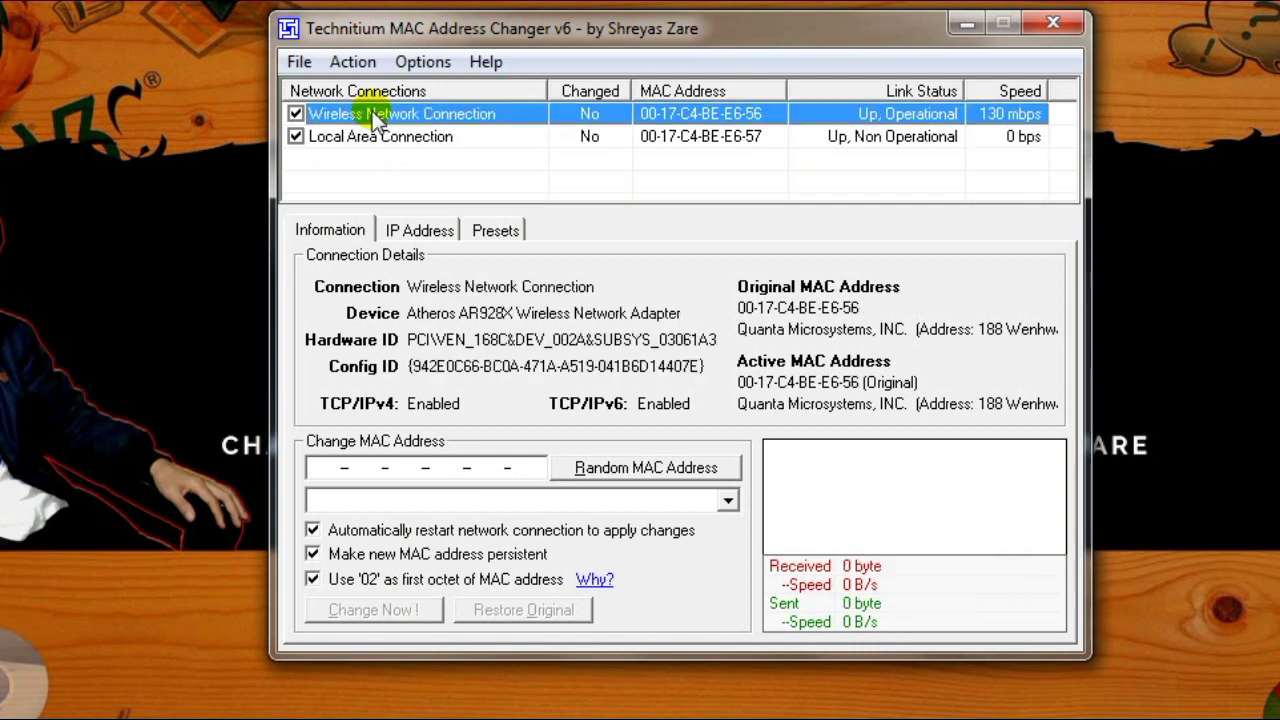
left_click(372, 140)
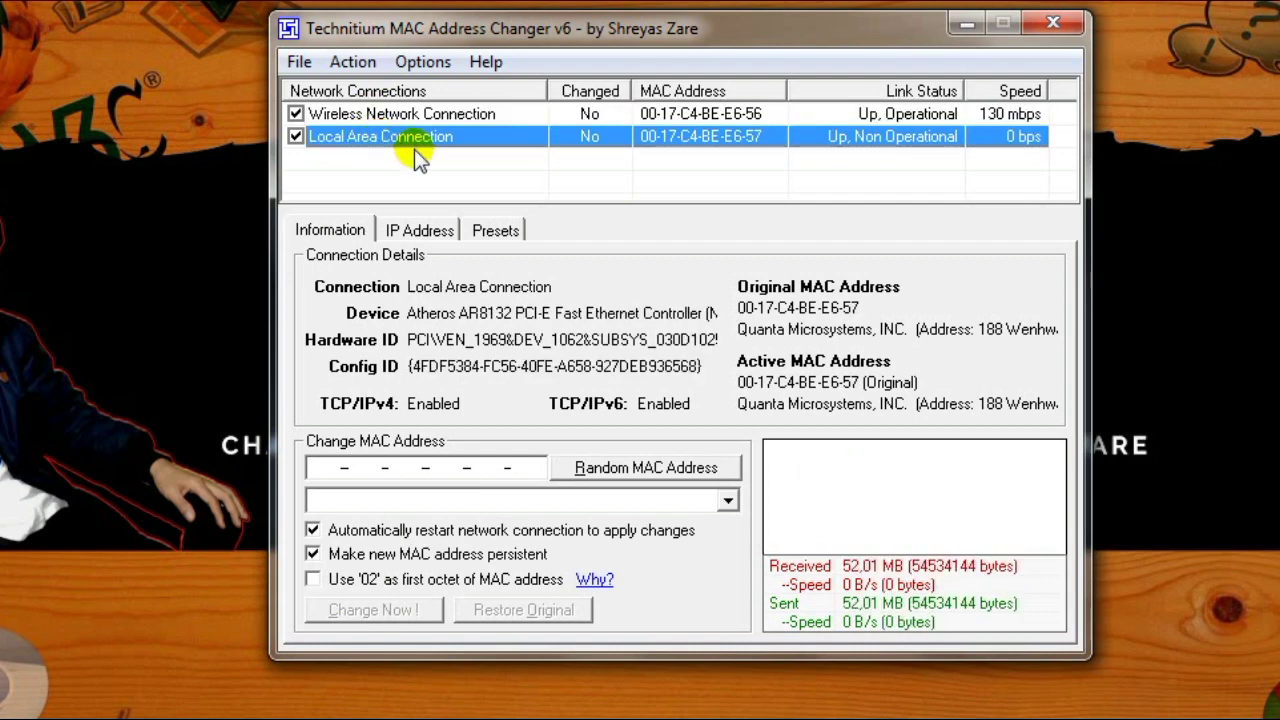
left_click(383, 116)
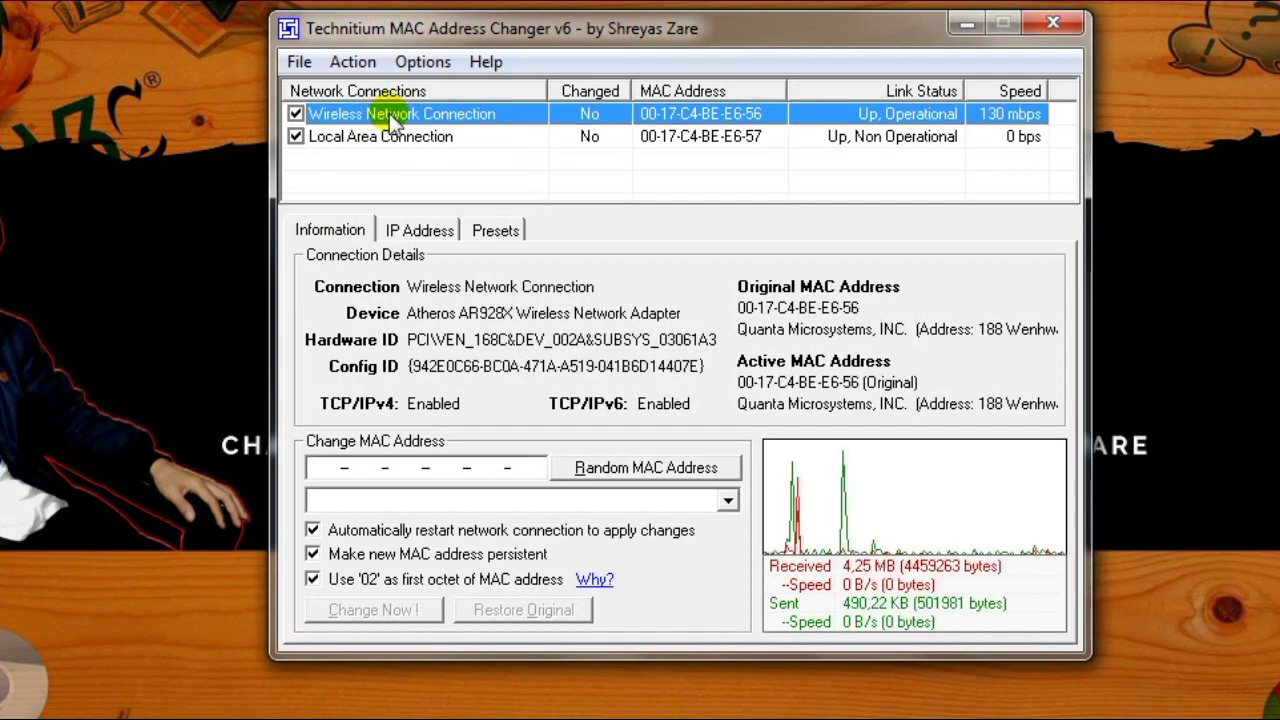
left_click(296, 136)
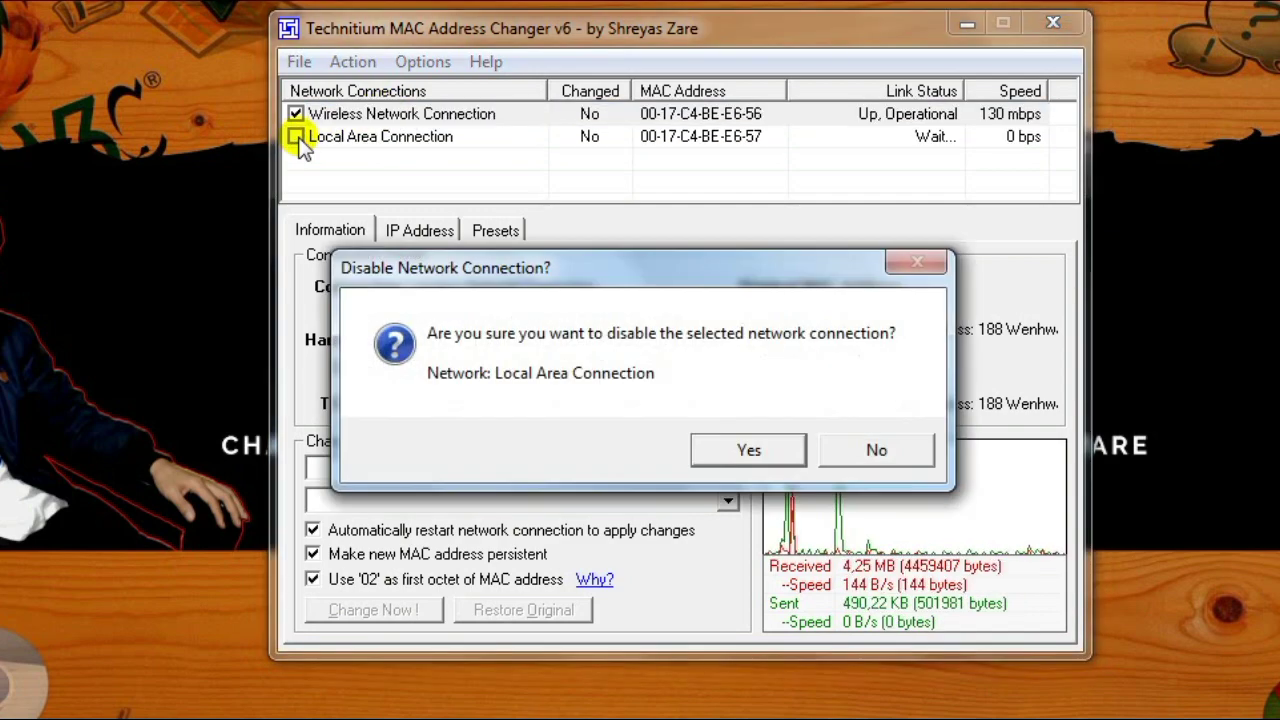
left_click(845, 452)
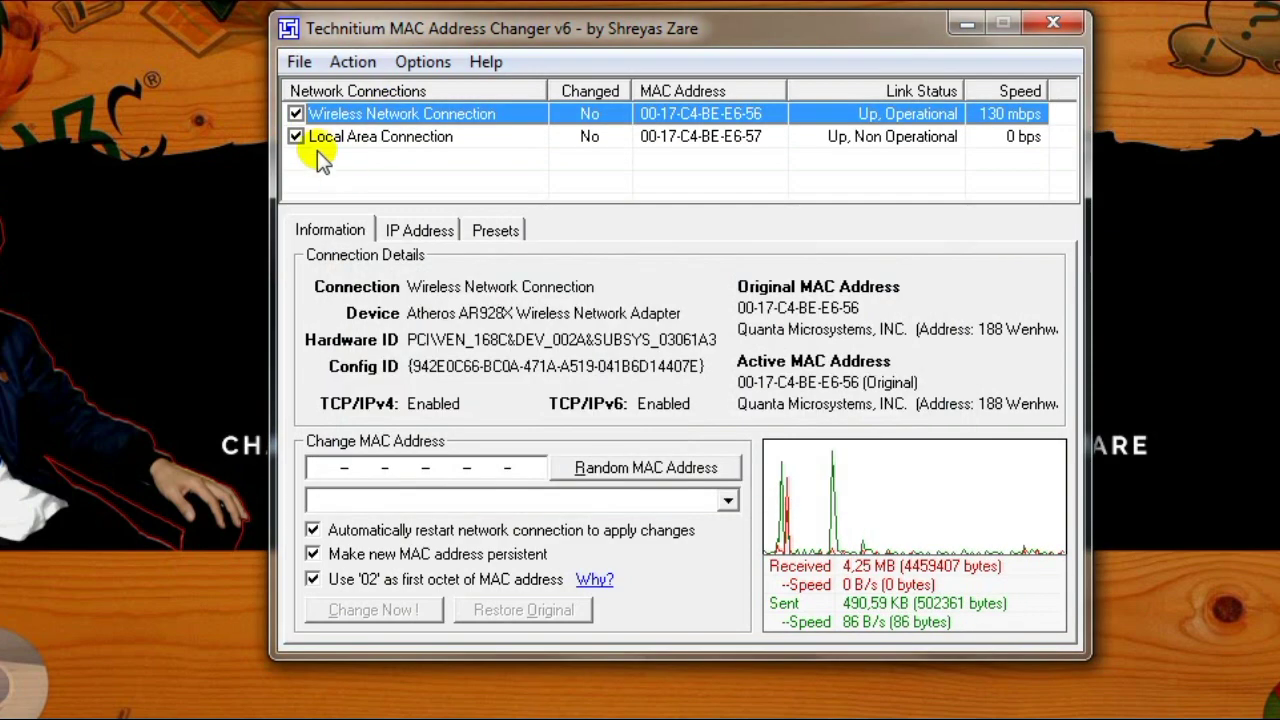
- Compare the MAC addresses of the two listed network connections, finishing with the Wireless Network Connection selected
left_click(355, 136)
left_click(343, 114)
left_click(349, 134)
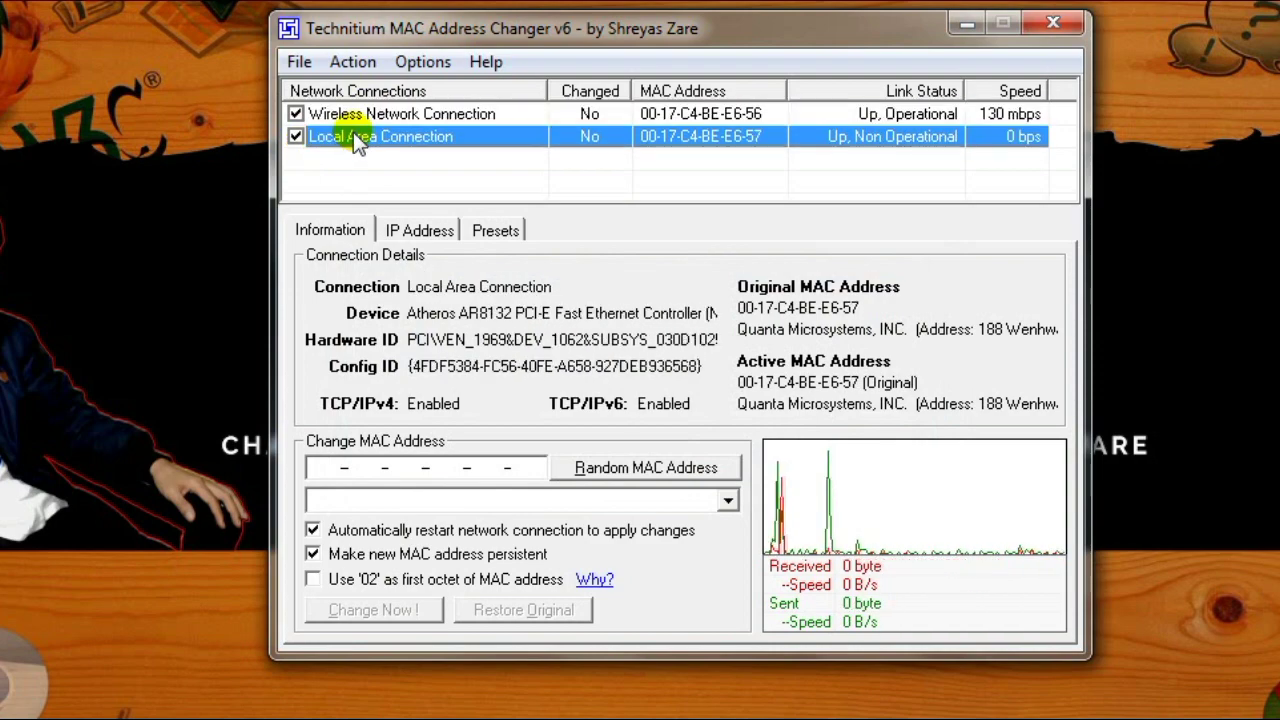
left_click(351, 115)
left_click(362, 137)
left_click(370, 114)
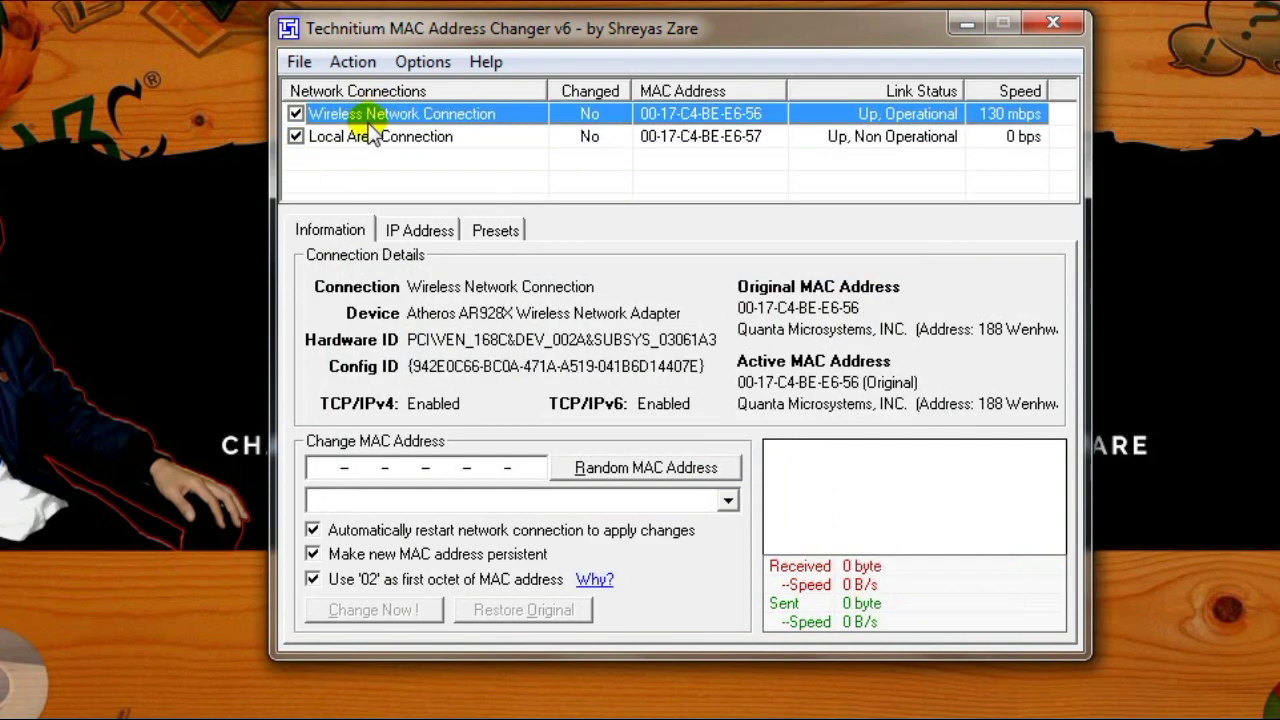
left_click(364, 137)
left_click(370, 115)
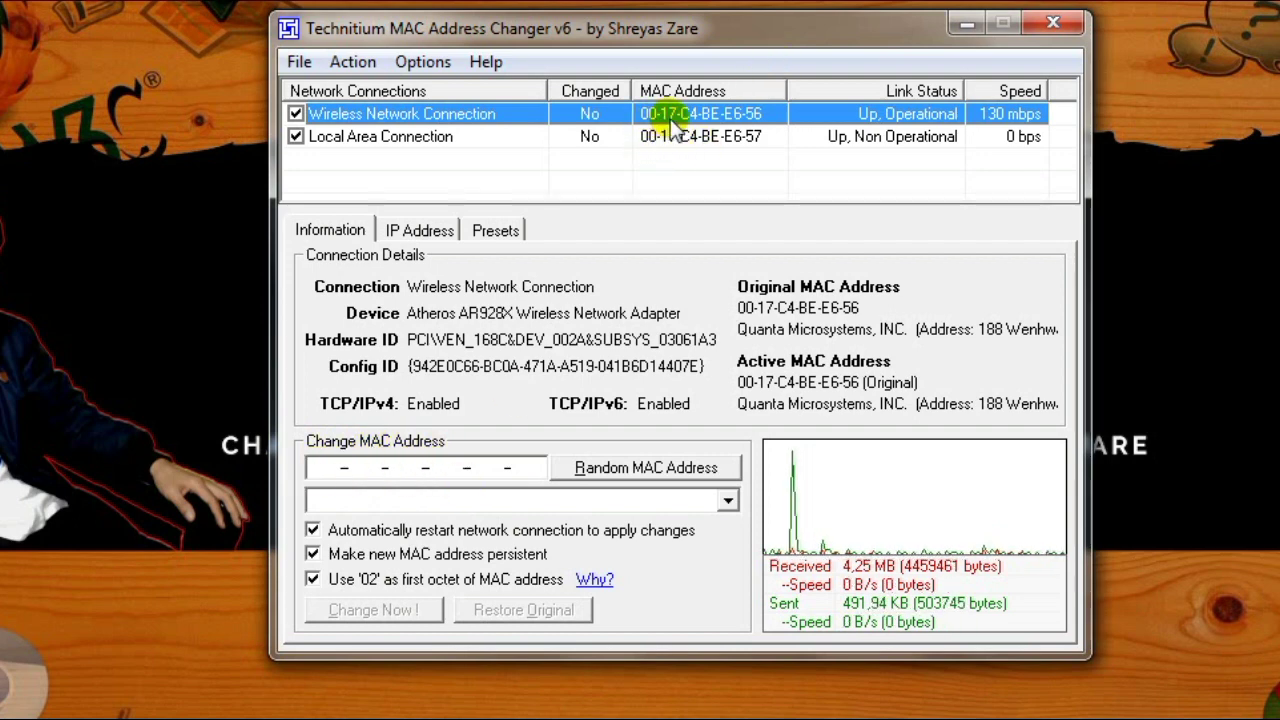
left_click(743, 137)
left_click(737, 114)
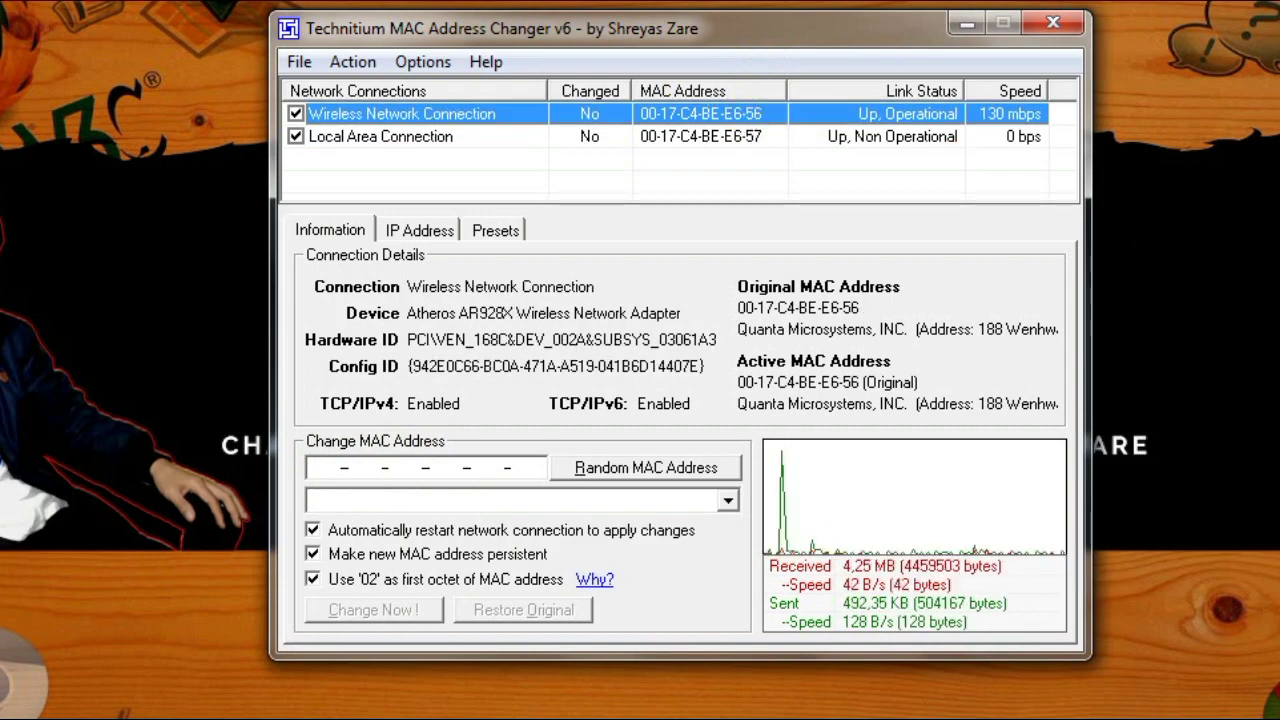
- Place the Command Prompt below the connection list and compare the physical addresses in its ipconfig/all output with the listed MAC addresses
key("alt+Tab")
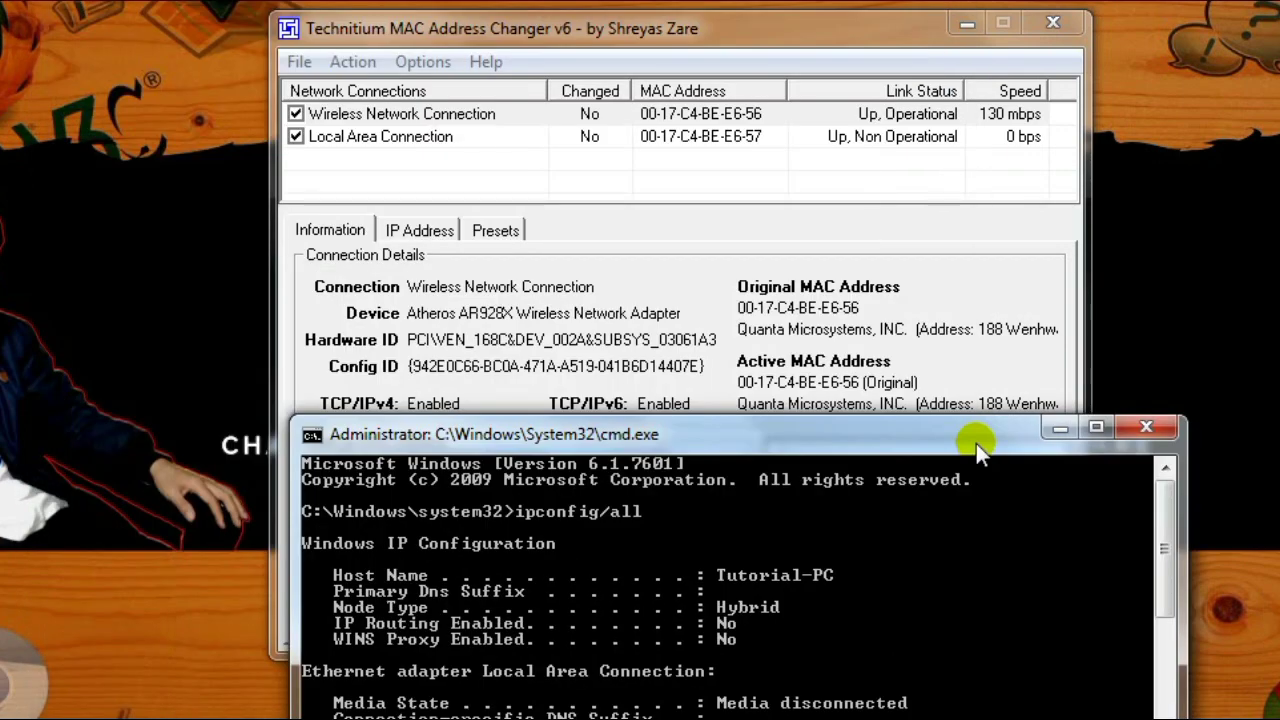
left_click_drag(976, 440, 933, 186)
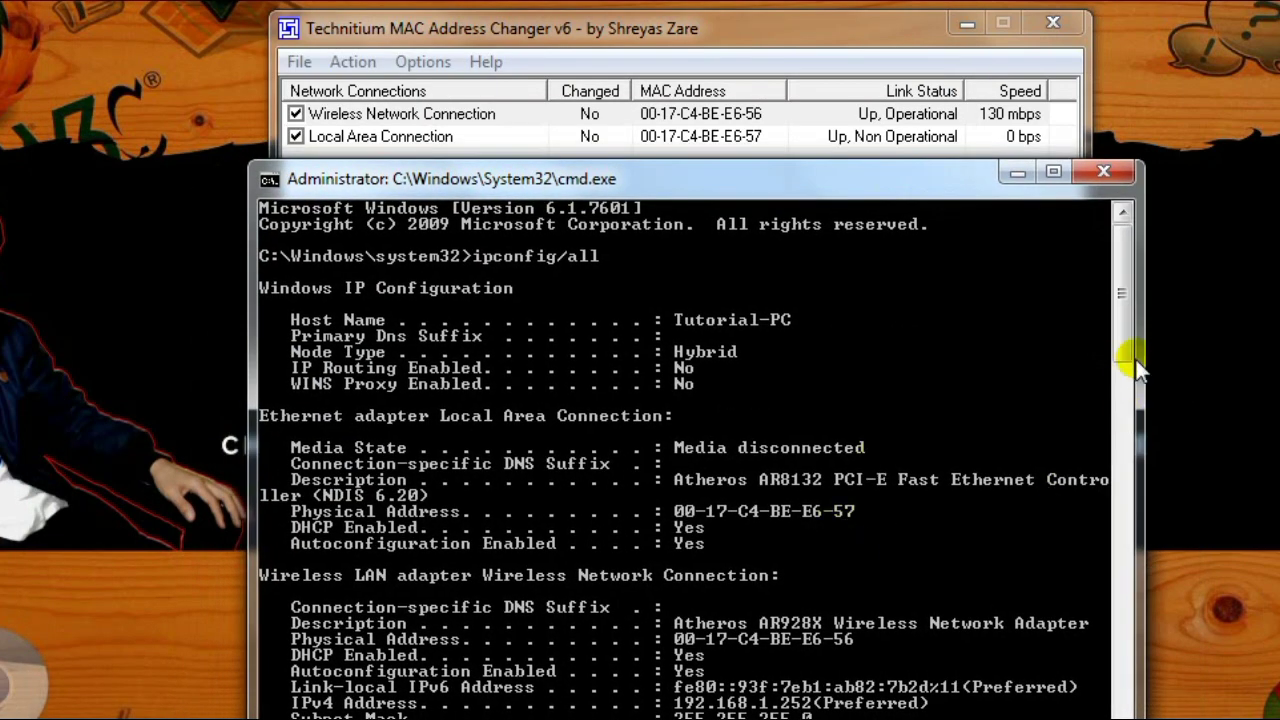
scroll(1129, 350, "down", 3)
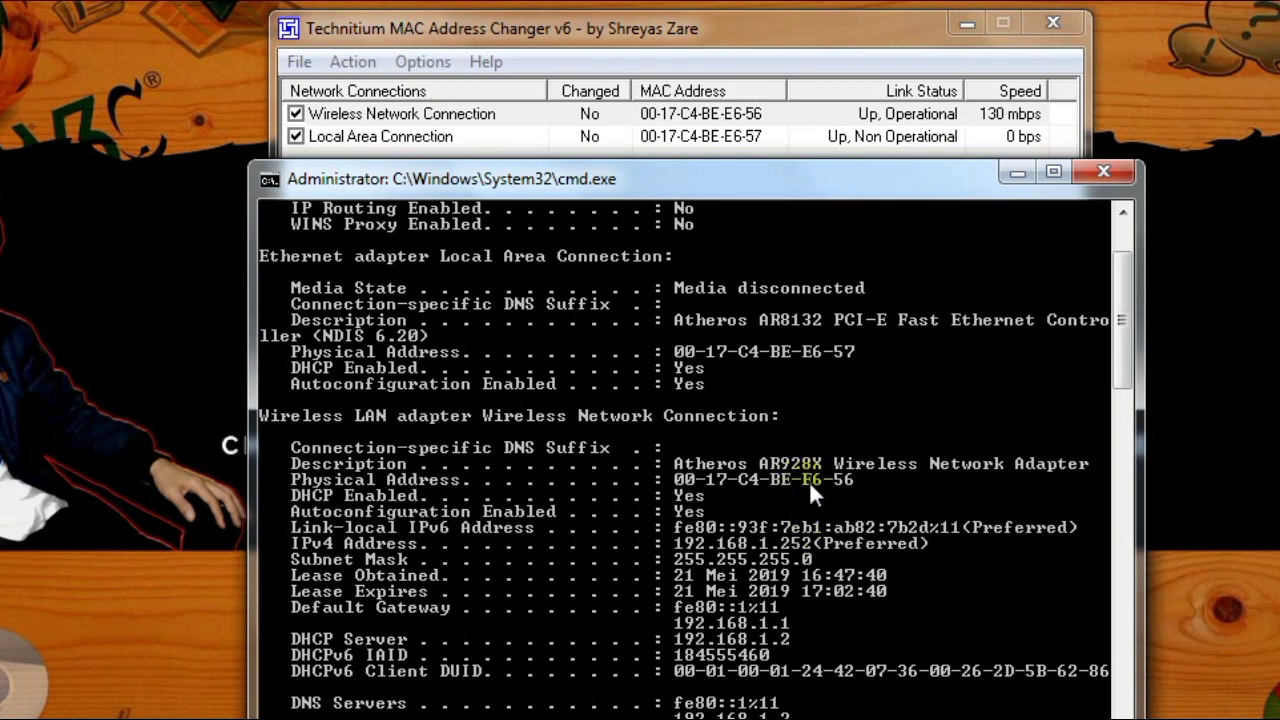
- Return to Technitium MAC Address Changer and generate several random MAC addresses for the Wireless Network Connection, keeping 02-07-60-7C-A9-4F
left_click(728, 34)
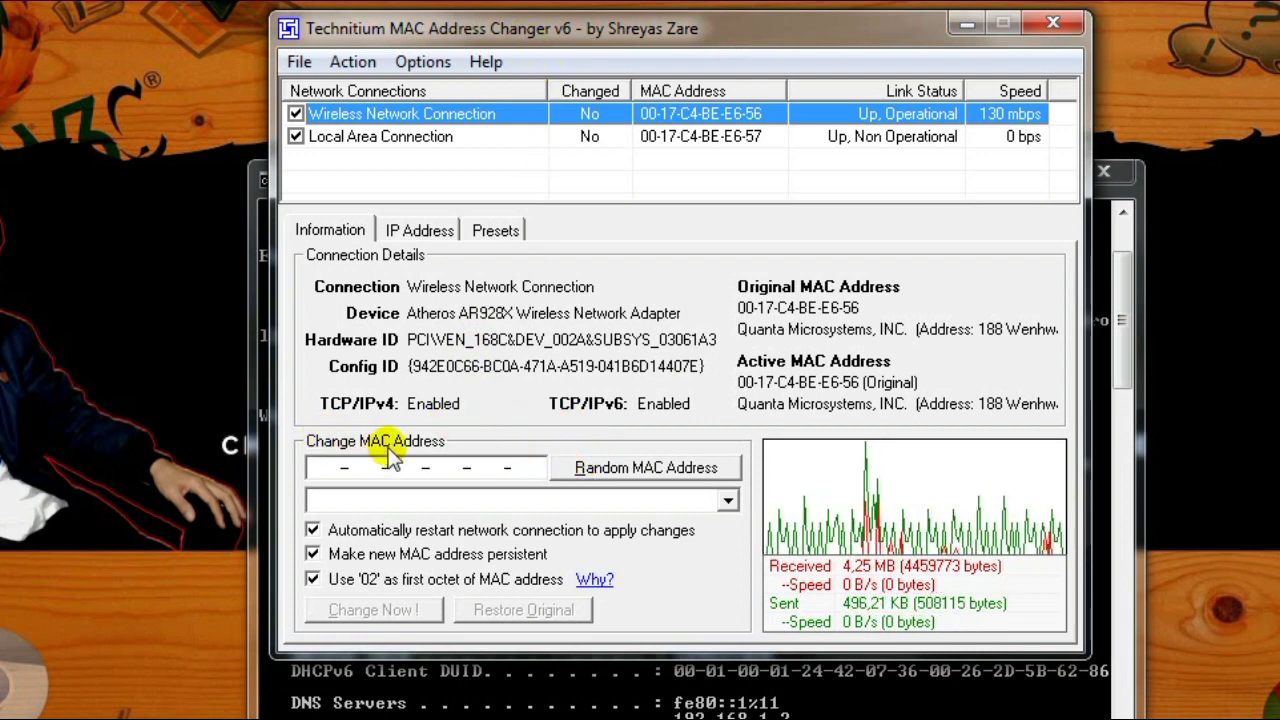
left_click(641, 468)
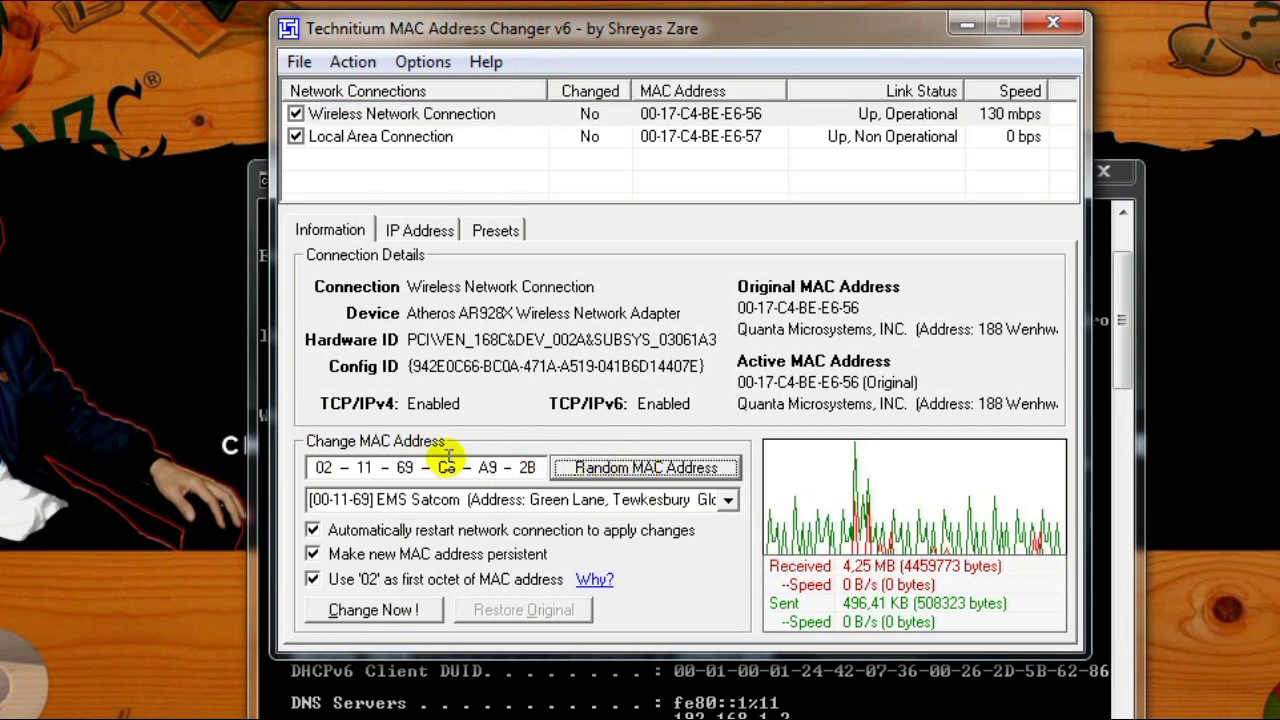
left_click(628, 469)
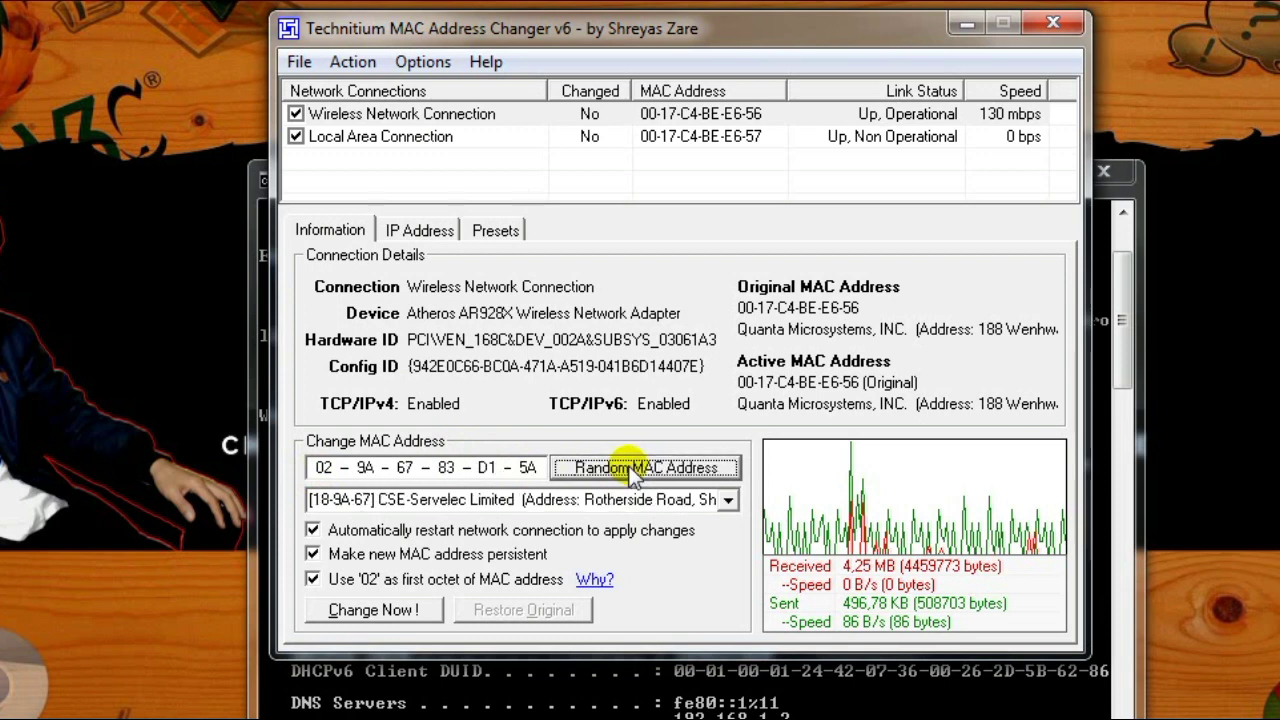
left_click(630, 470)
left_click(625, 468)
left_click(620, 468)
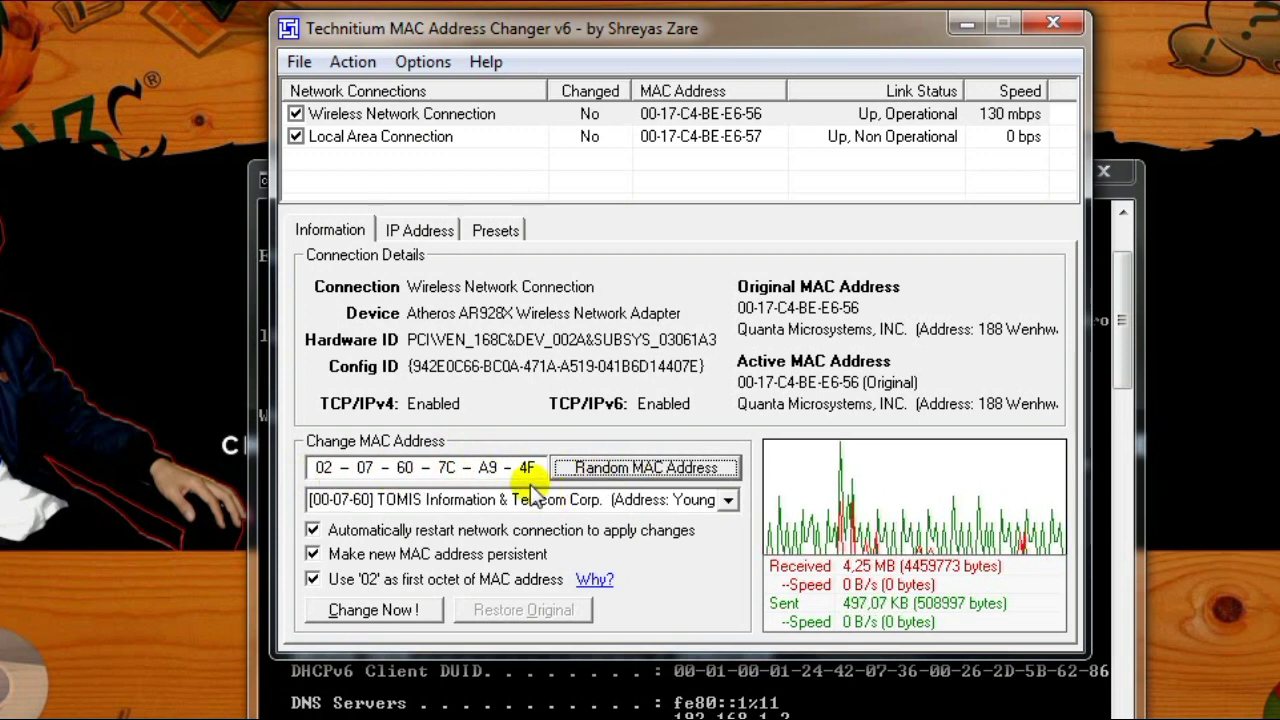
- Apply the MAC address 02-07-60-7C-A9-4F to the Wireless Network Connection and dismiss the message
left_click(714, 116)
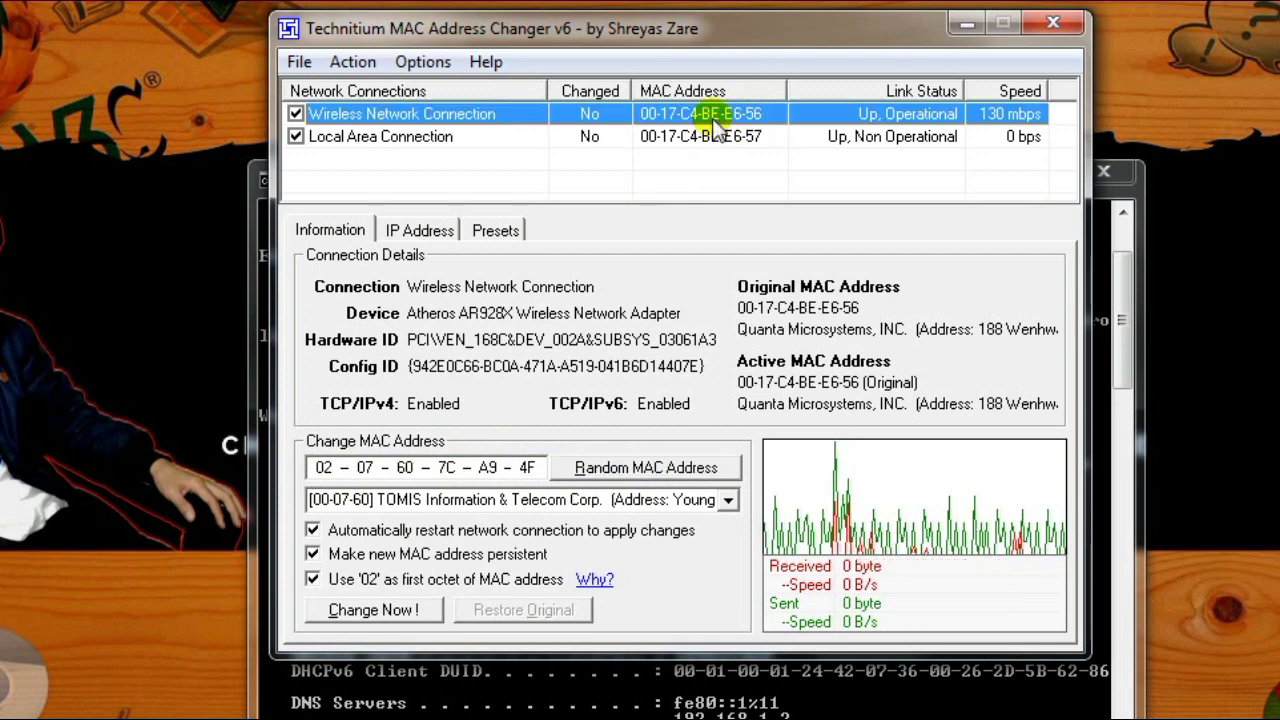
double_click(492, 468)
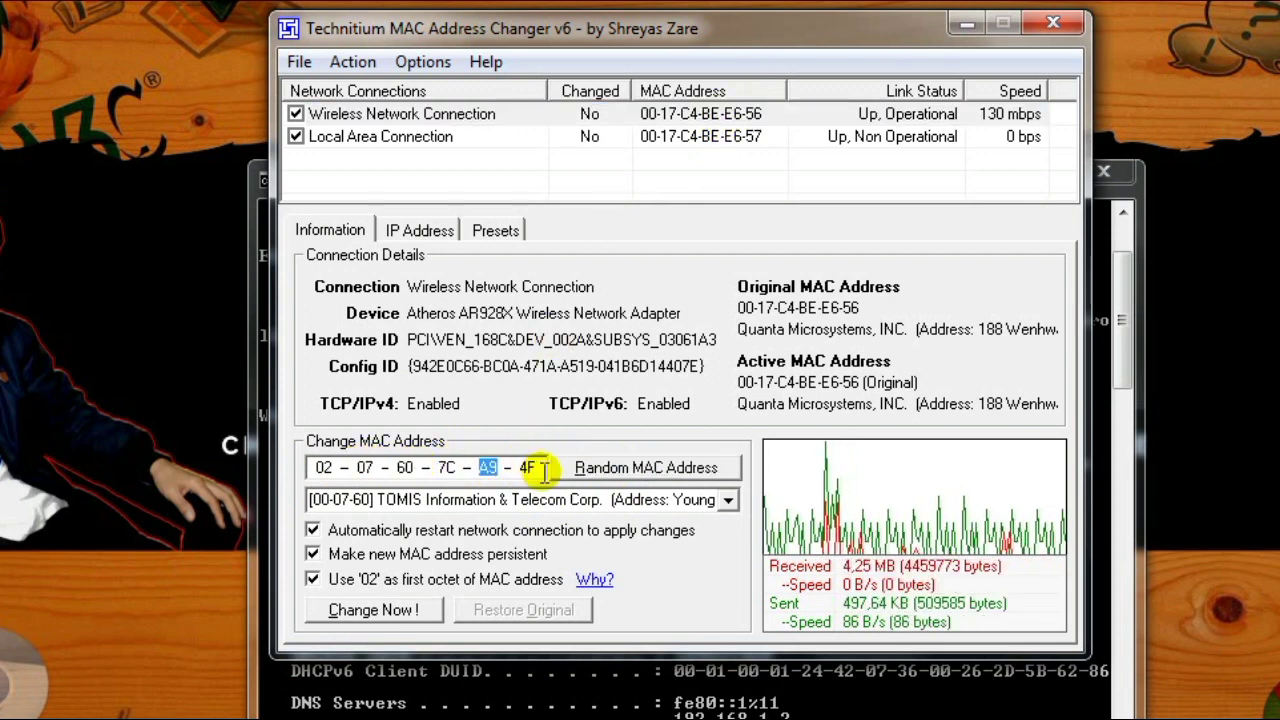
double_click(540, 468)
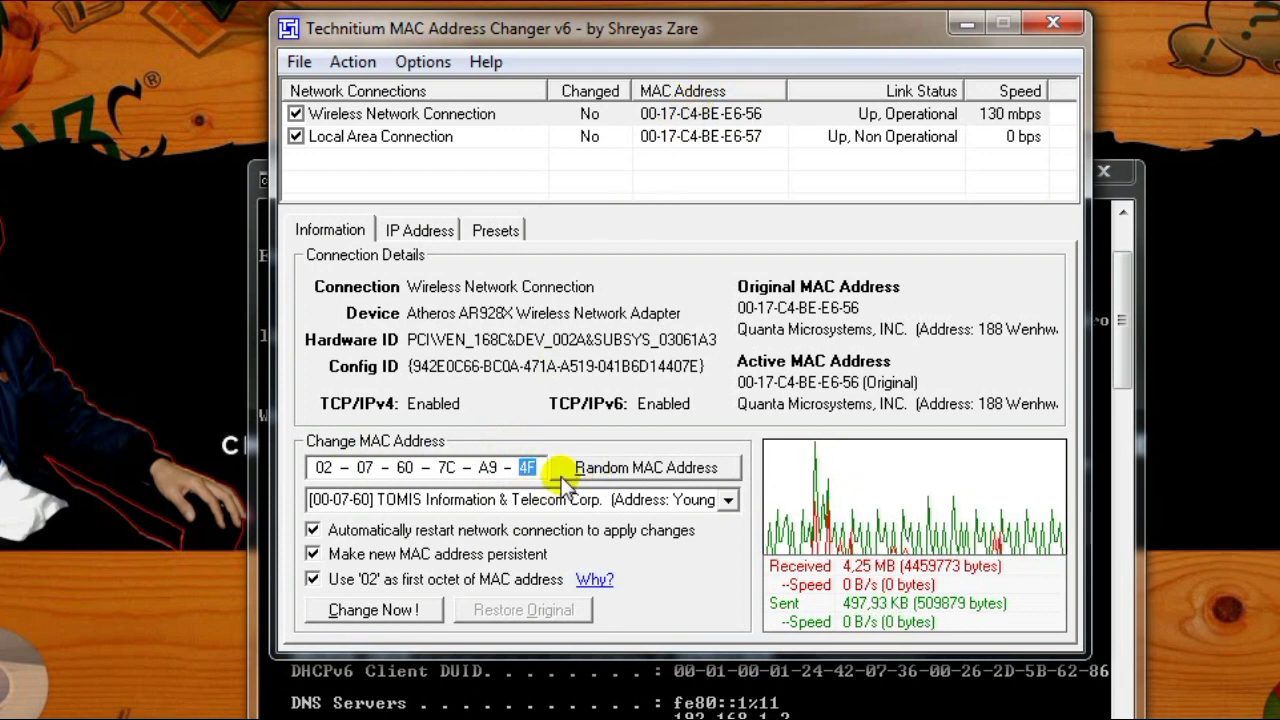
left_click(397, 617)
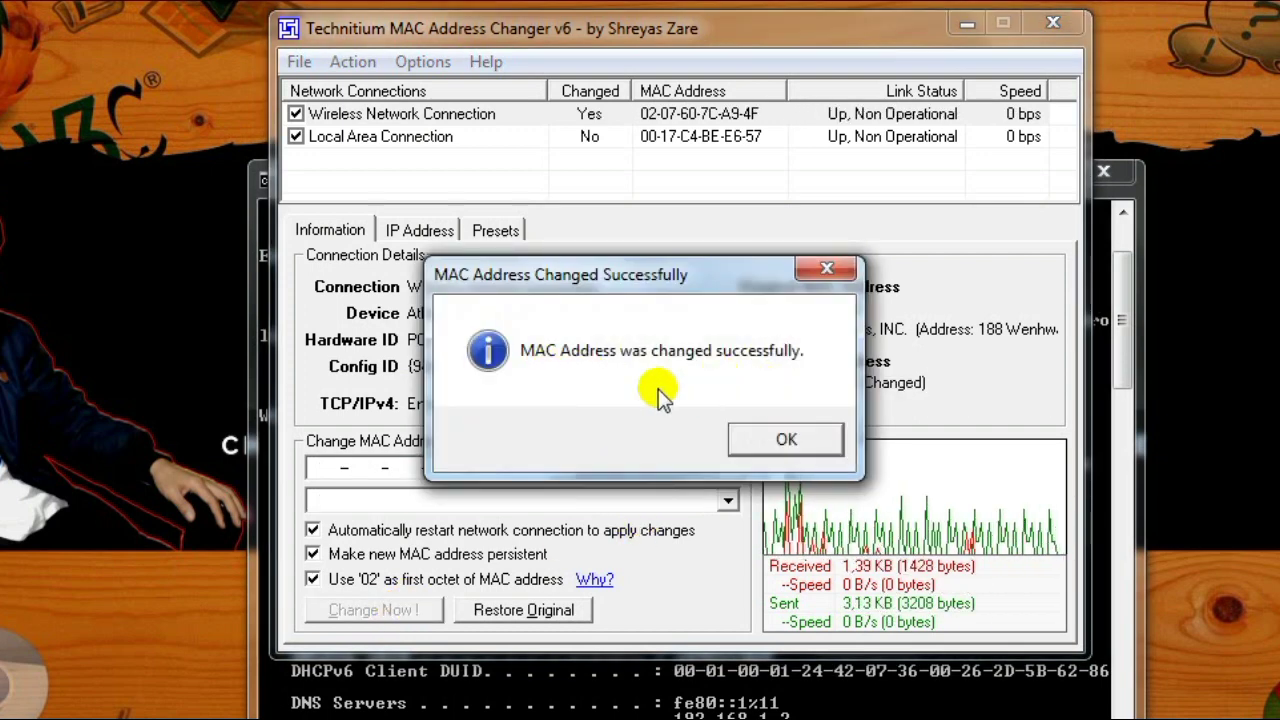
left_click(776, 438)
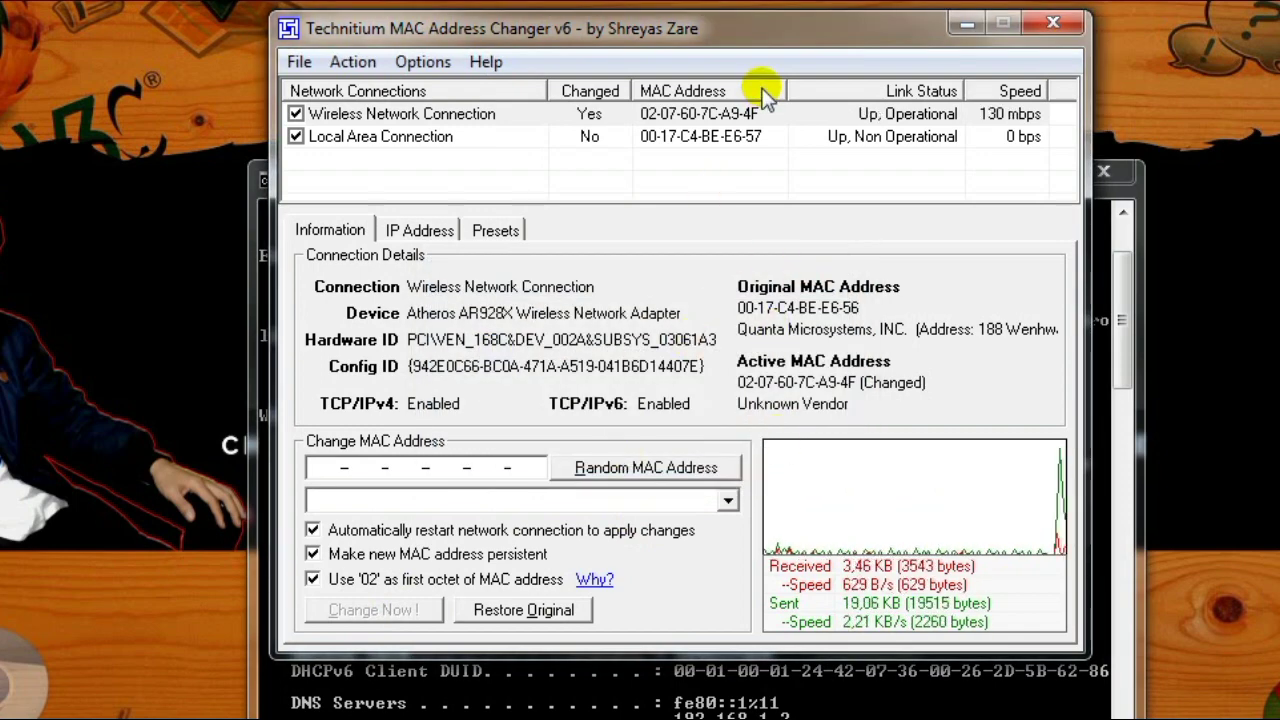
- Check the wireless adapter's physical address in the old ipconfig/all output, and close that Command Prompt window
left_click(264, 181)
left_click(587, 190)
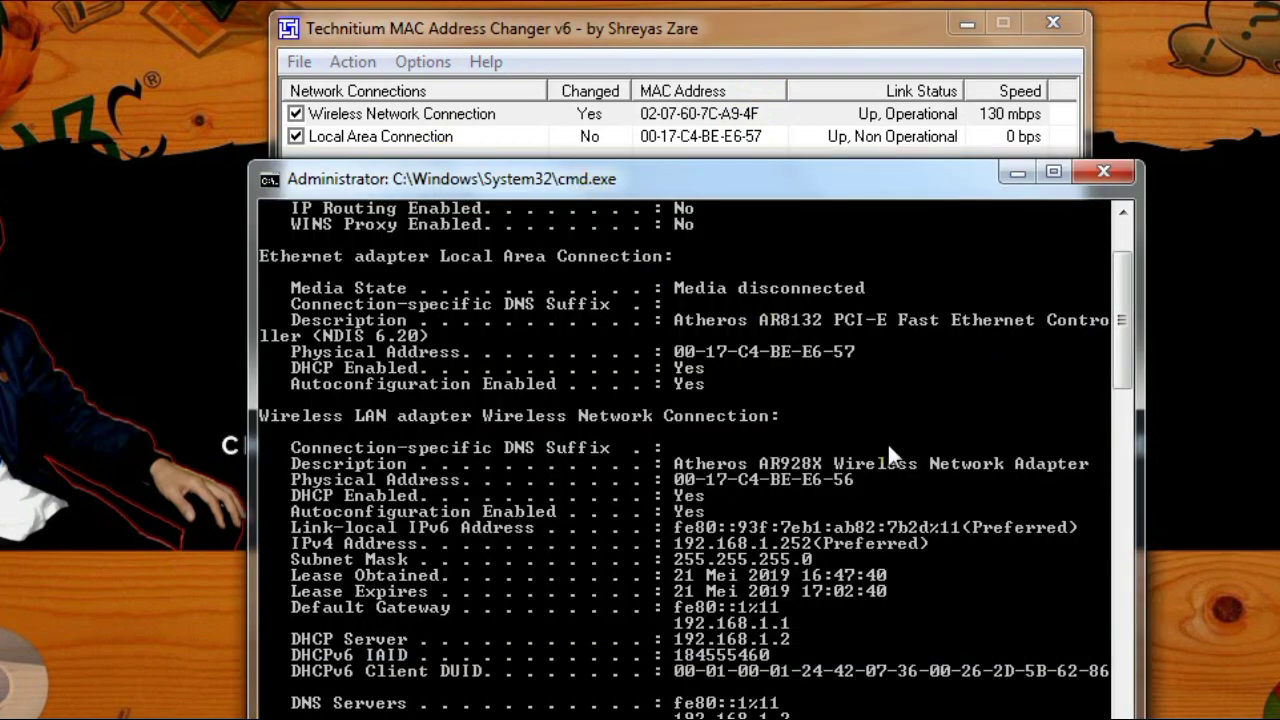
mouse_move(1125, 385)
left_mouse_down()
mouse_move(1125, 349)
mouse_move(1117, 391)
left_mouse_up()
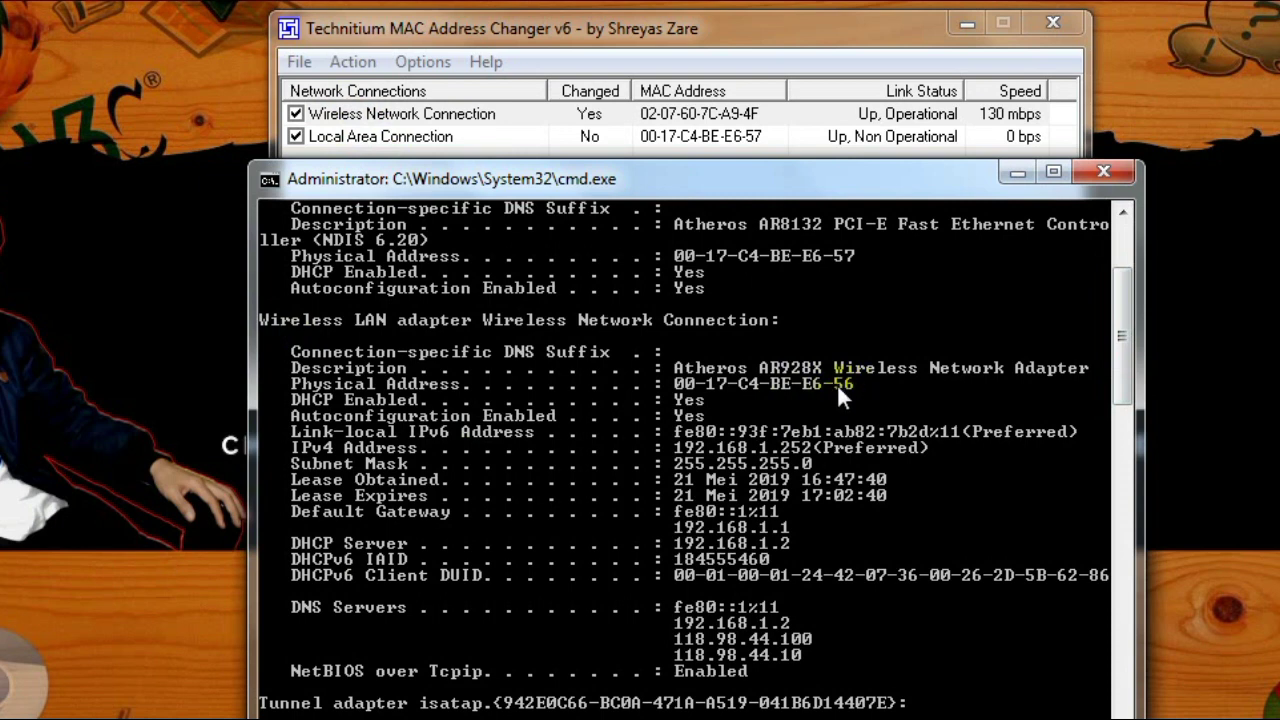
left_click(1104, 172)
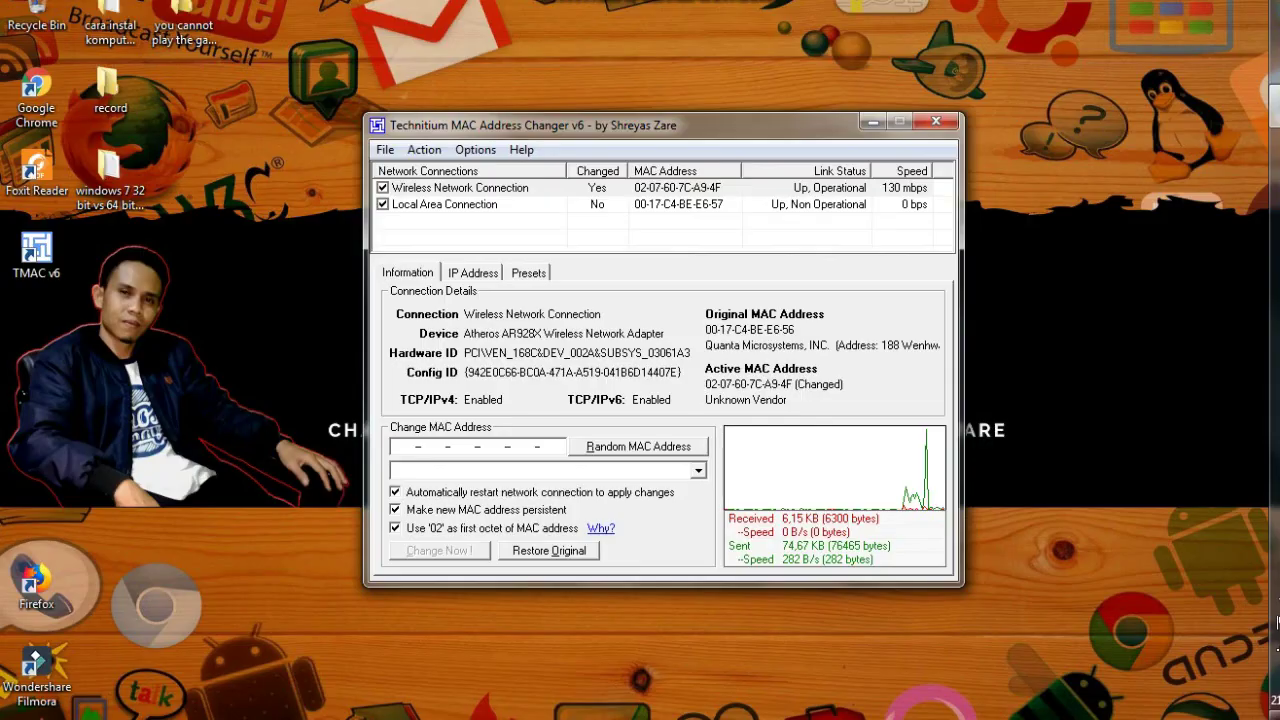
- Open a new Command Prompt with cmd and run ipconfig/all
key("super")
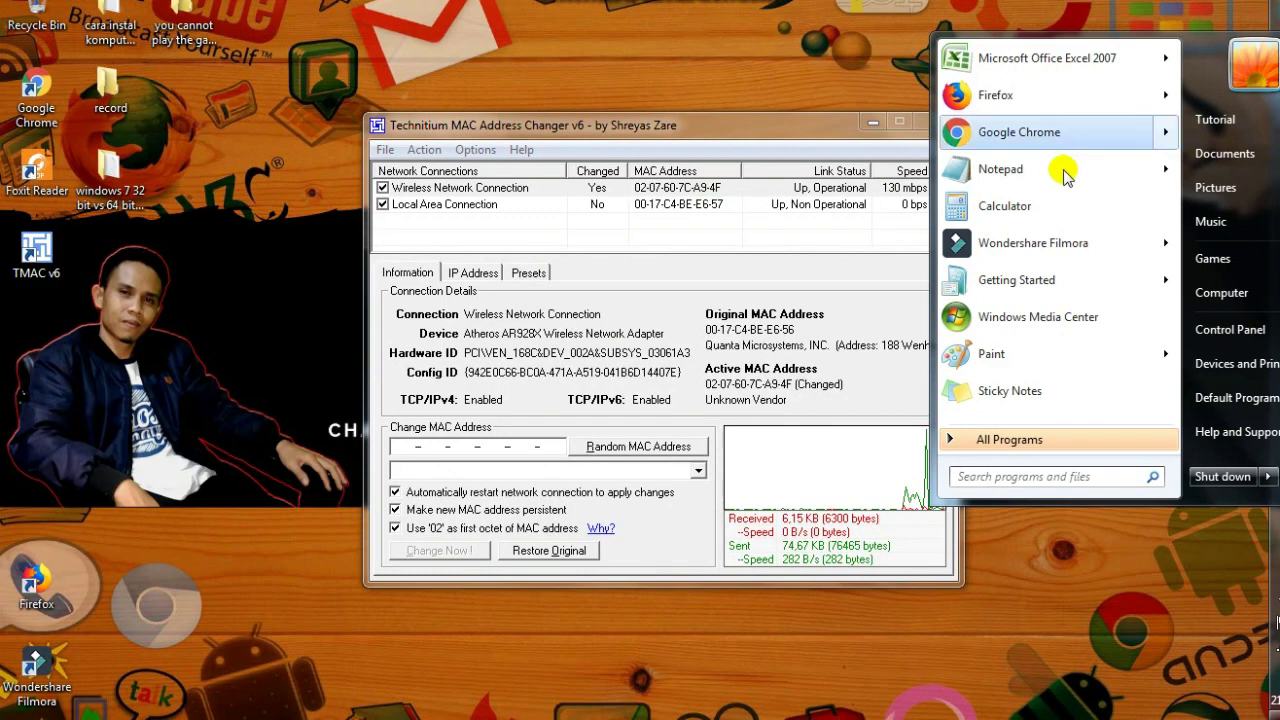
type("cmd")
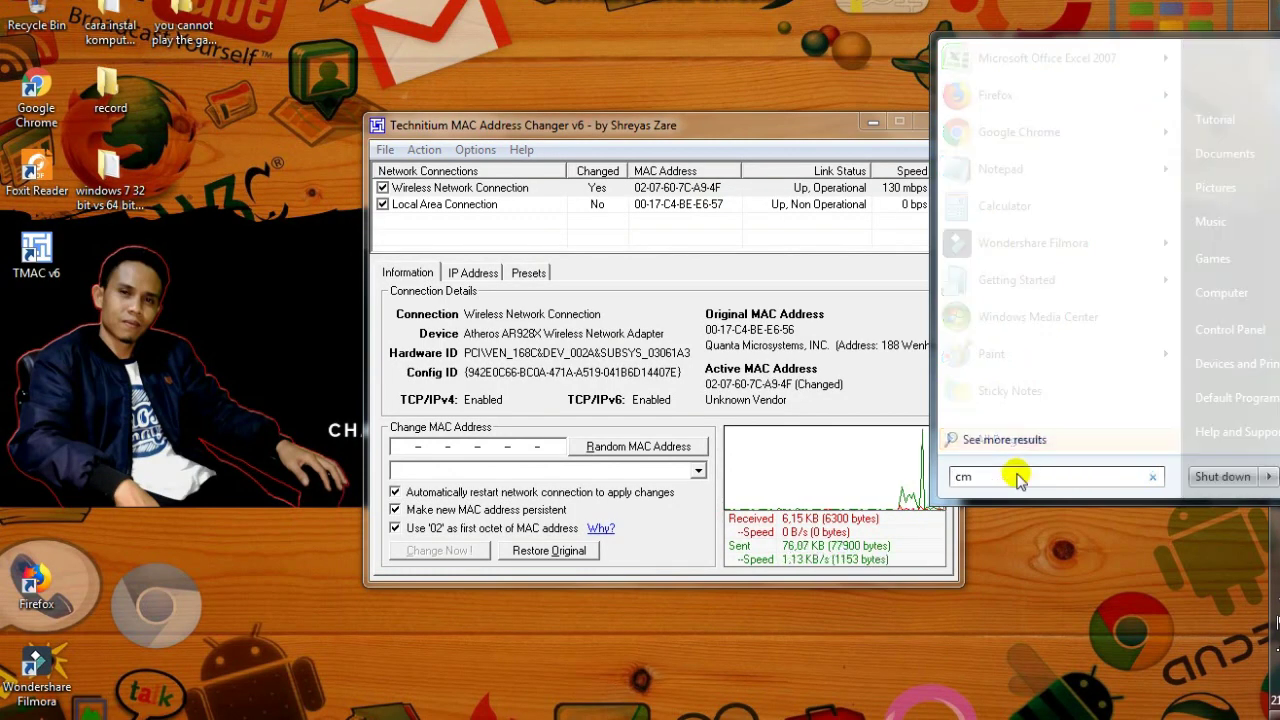
left_click(991, 88)
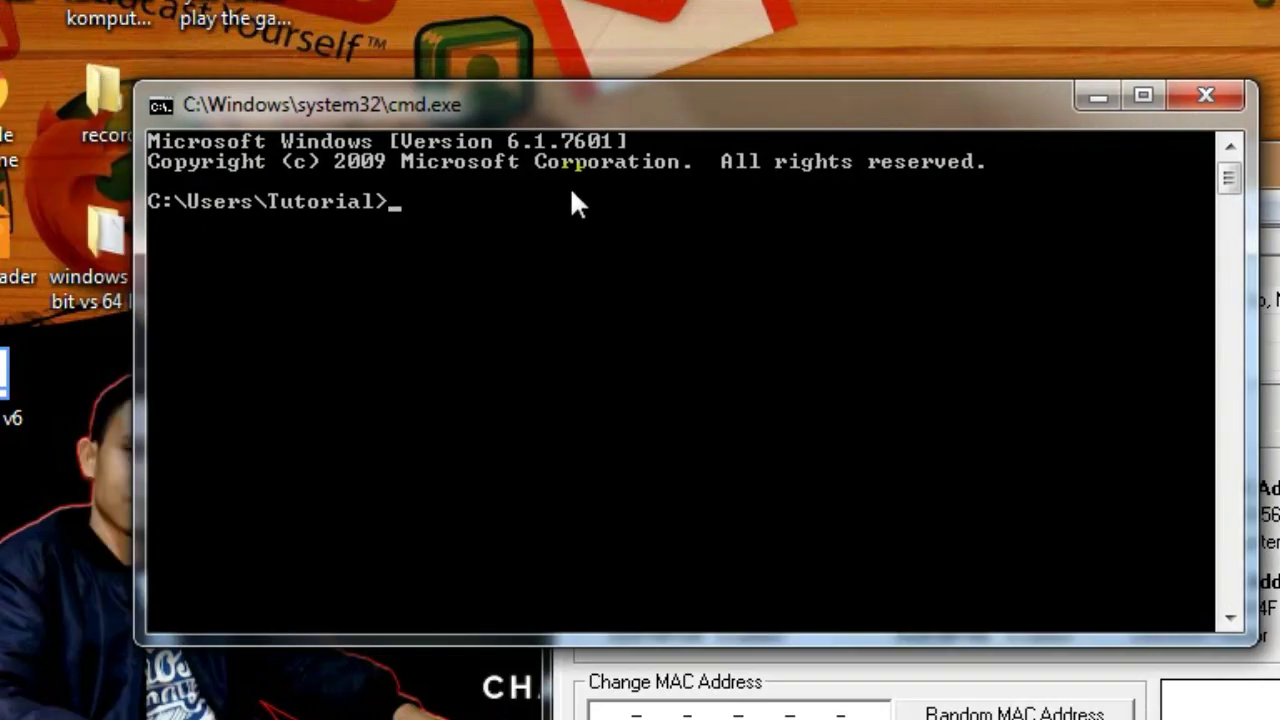
type("ipconfig/all")
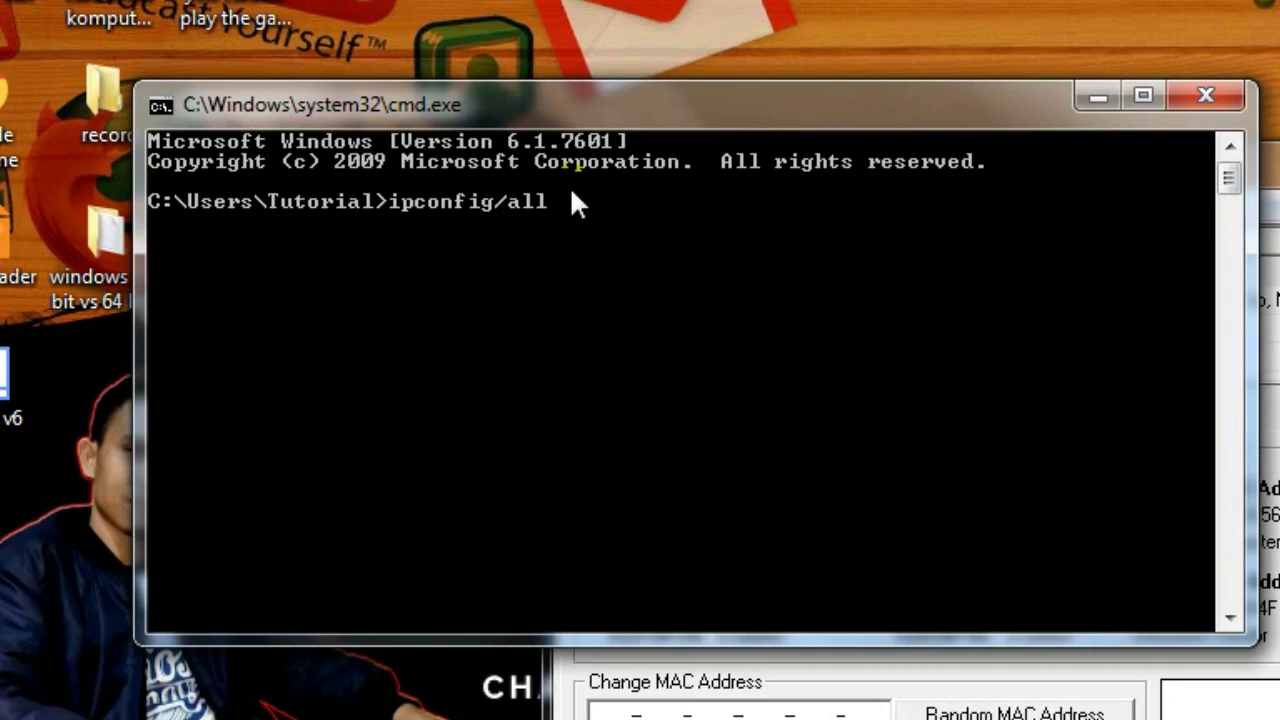
key("Return")
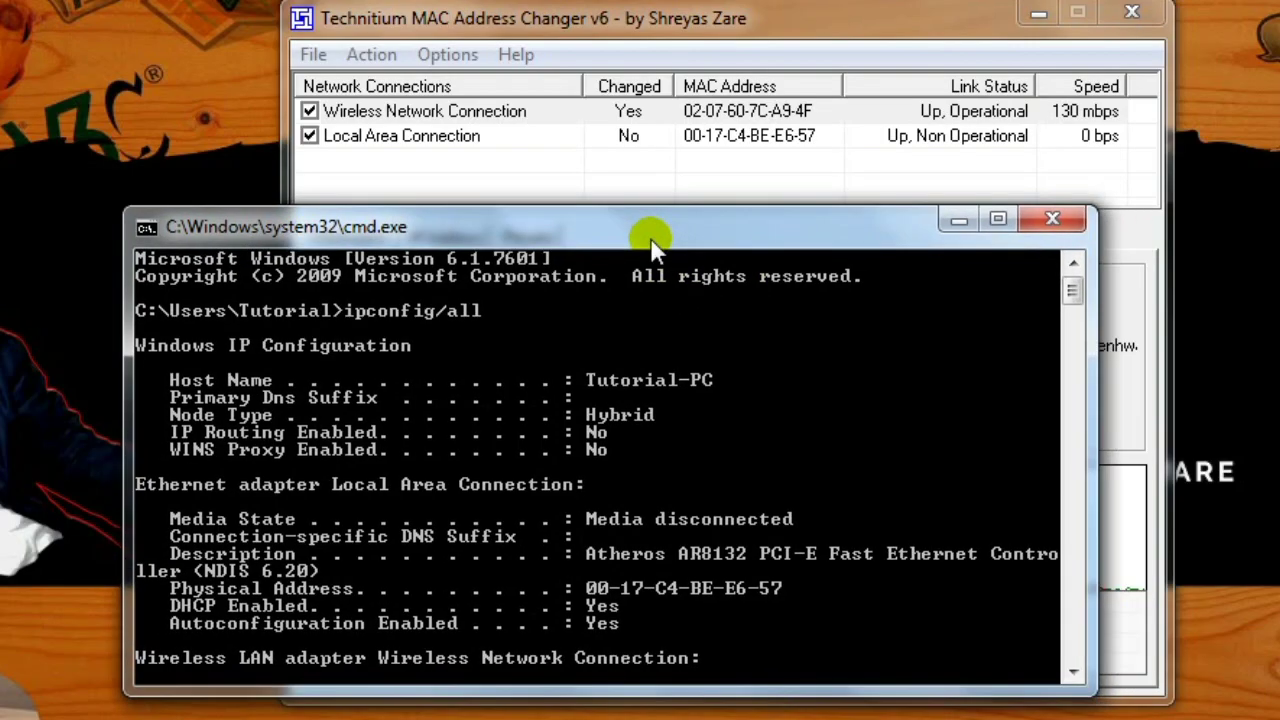
- Compare the Local Area and Wireless physical addresses in the new ipconfig/all output with the MAC addresses listed in Technitium MAC Address Changer
left_click_drag(660, 255, 727, 240)
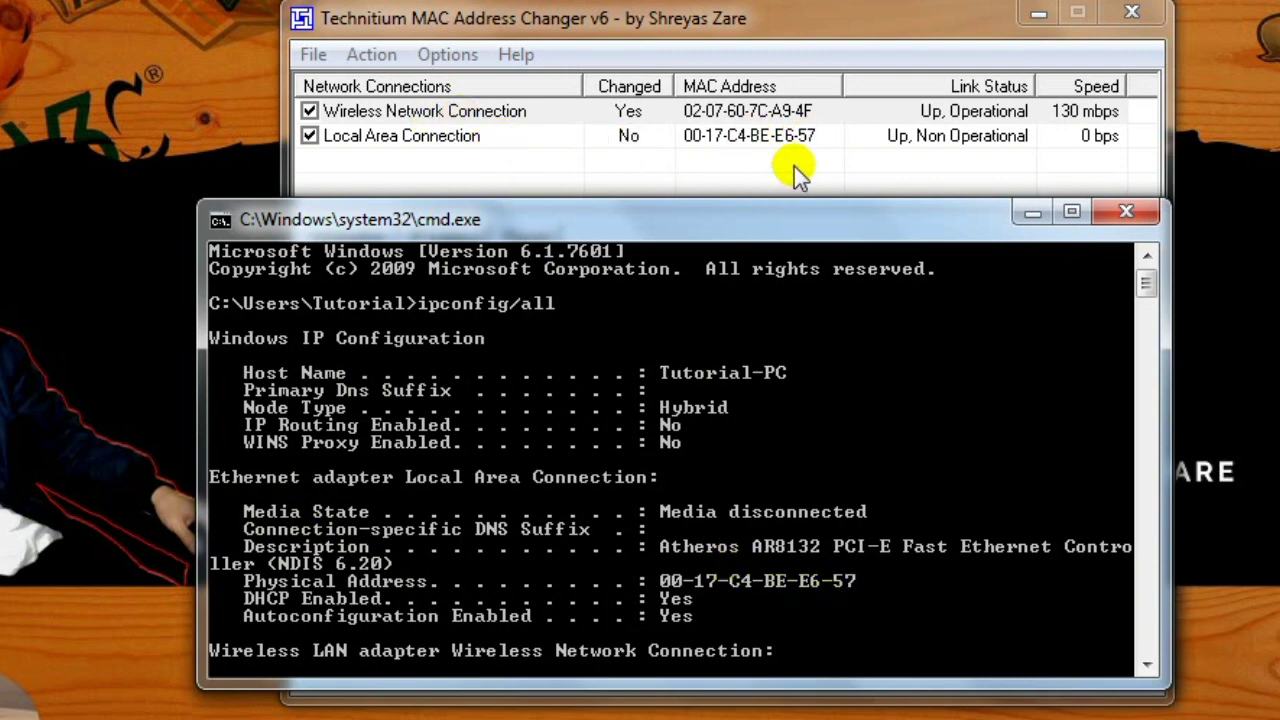
left_click(390, 112)
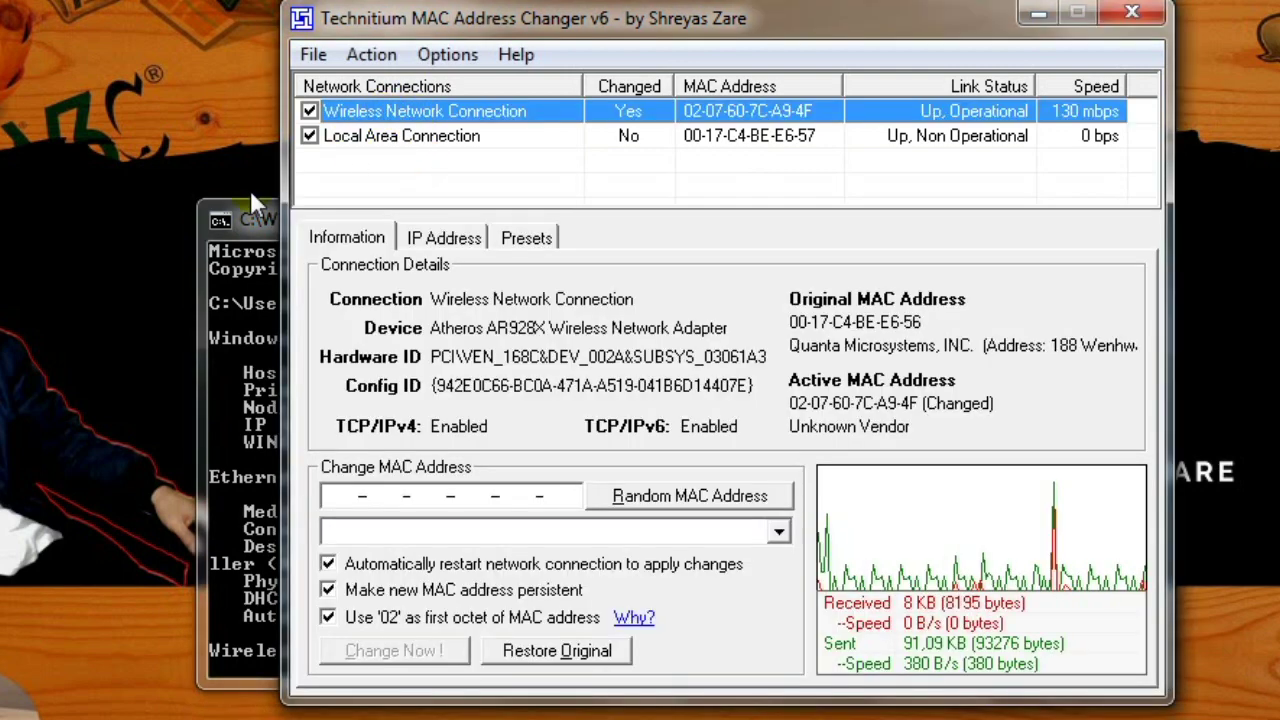
left_click(252, 215)
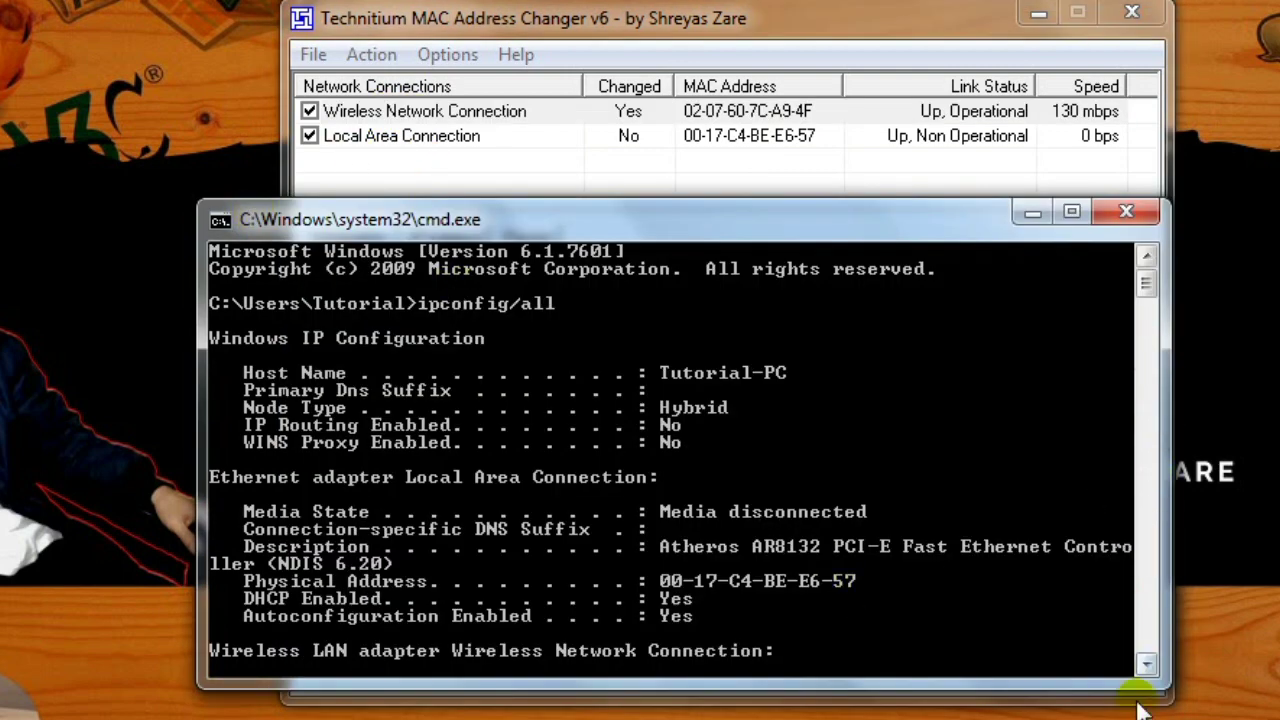
left_click(1147, 665)
scroll(1147, 665, "down", 5)
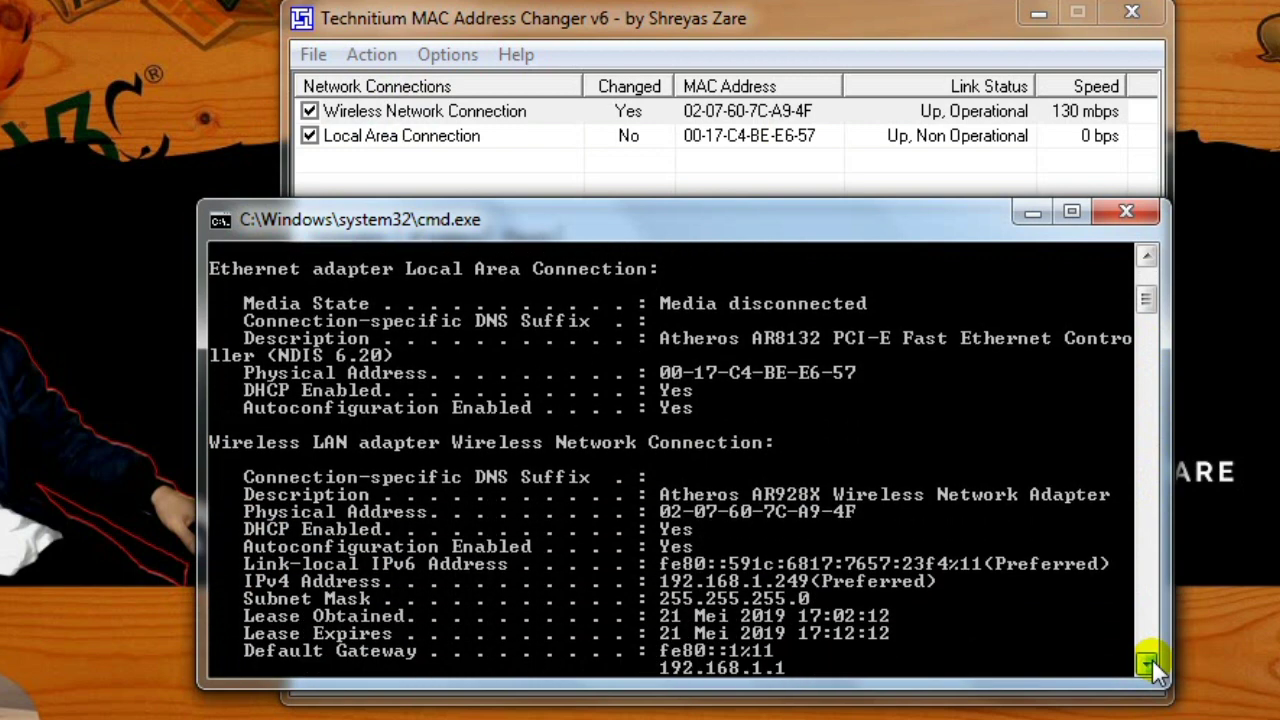